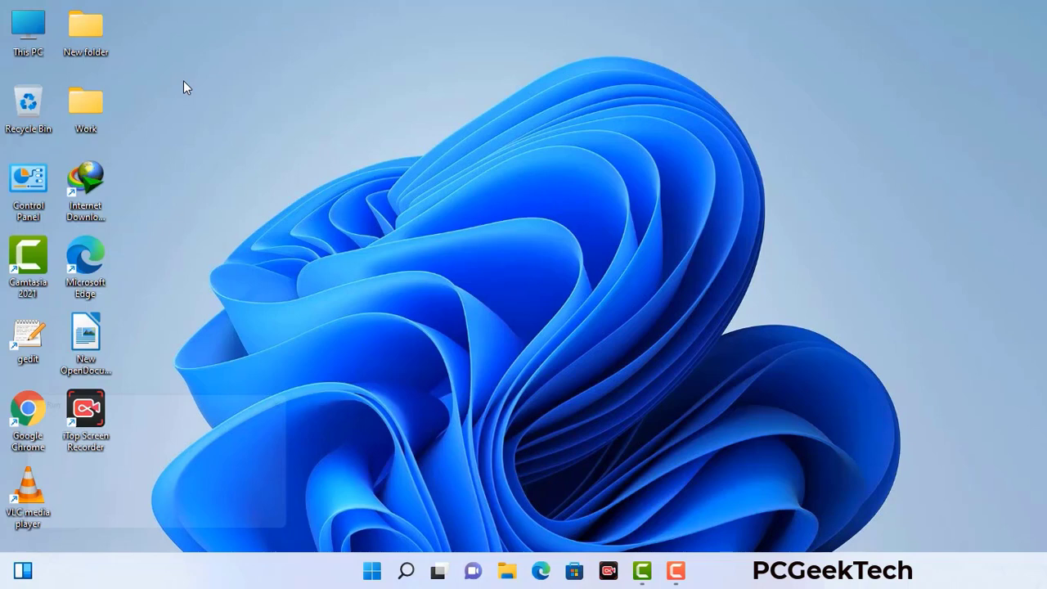
Open the Run box with msconfig entered and move it to the screen centre.
{"action": "key", "text": "super+r"}
{"action": "left_click_drag", "start_coordinate": [179, 398], "coordinate": [461, 129]}
Launch msconfig and enable Safe boot with the Network option on the Boot tab, applying and confirming.
{"action": "left_click", "coordinate": [416, 204]}
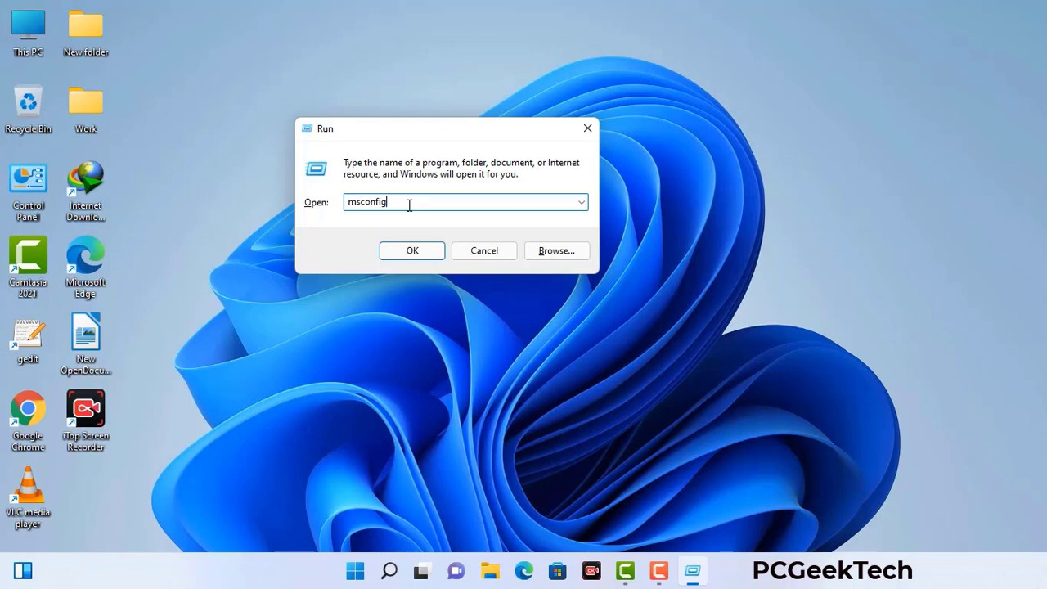
{"action": "left_click", "coordinate": [406, 252]}
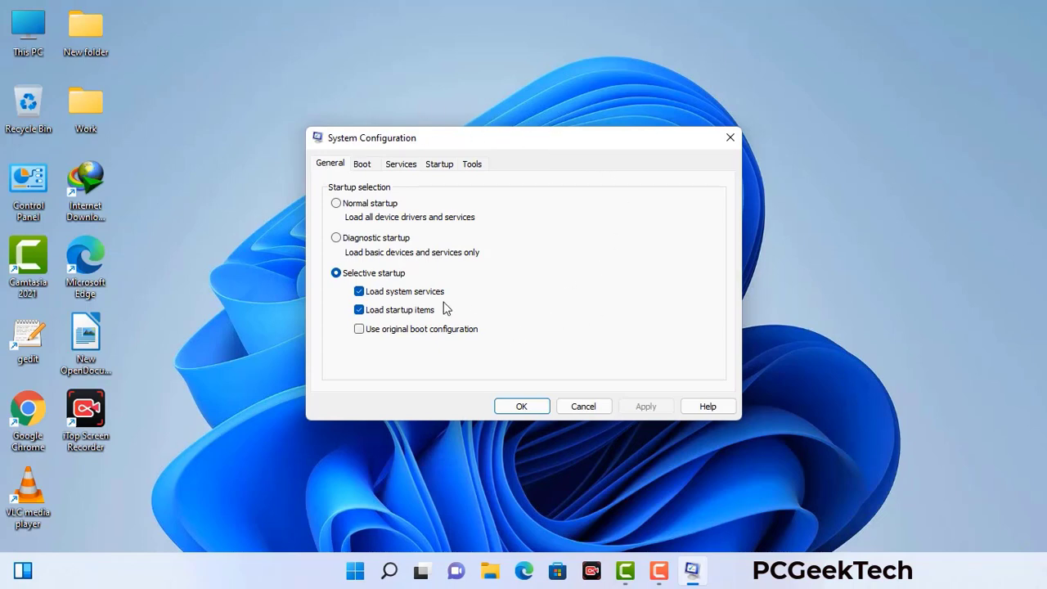
{"action": "left_click", "coordinate": [363, 166]}
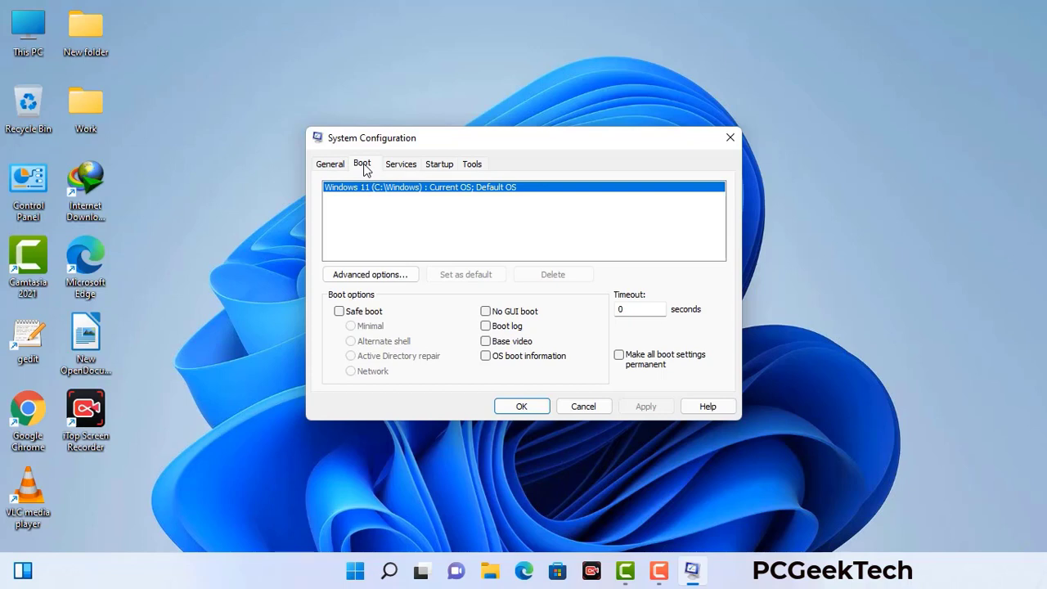
{"action": "left_click", "coordinate": [338, 312]}
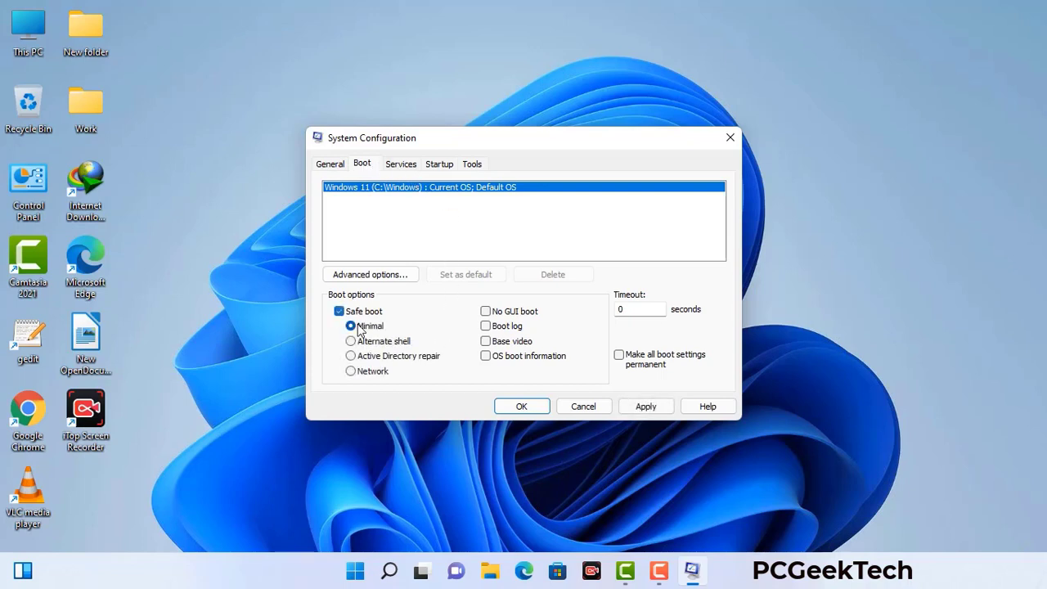
{"action": "left_click", "coordinate": [372, 372]}
{"action": "left_click", "coordinate": [645, 408]}
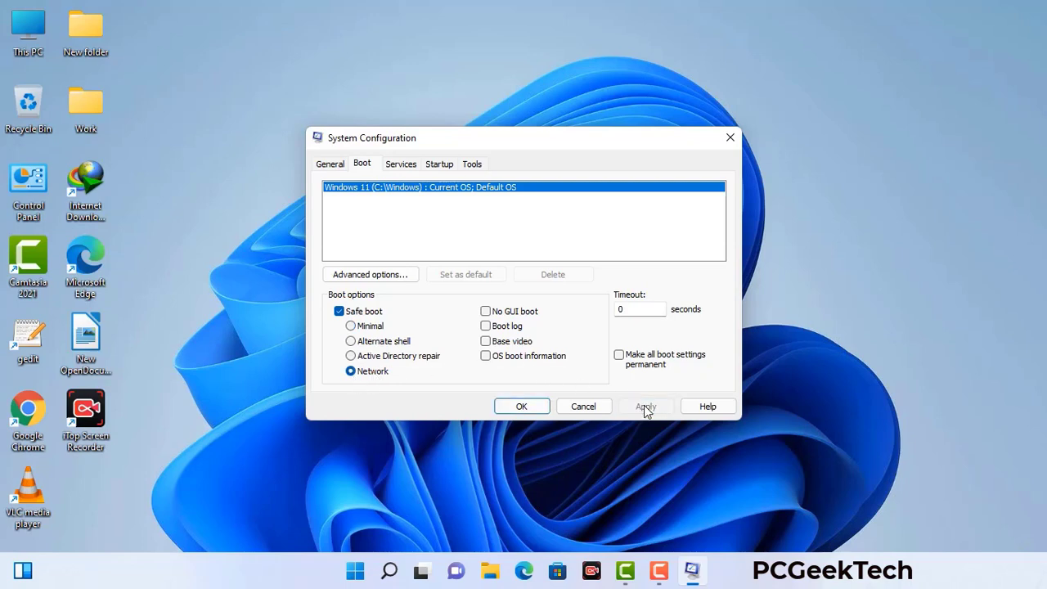
{"action": "left_click", "coordinate": [520, 407]}
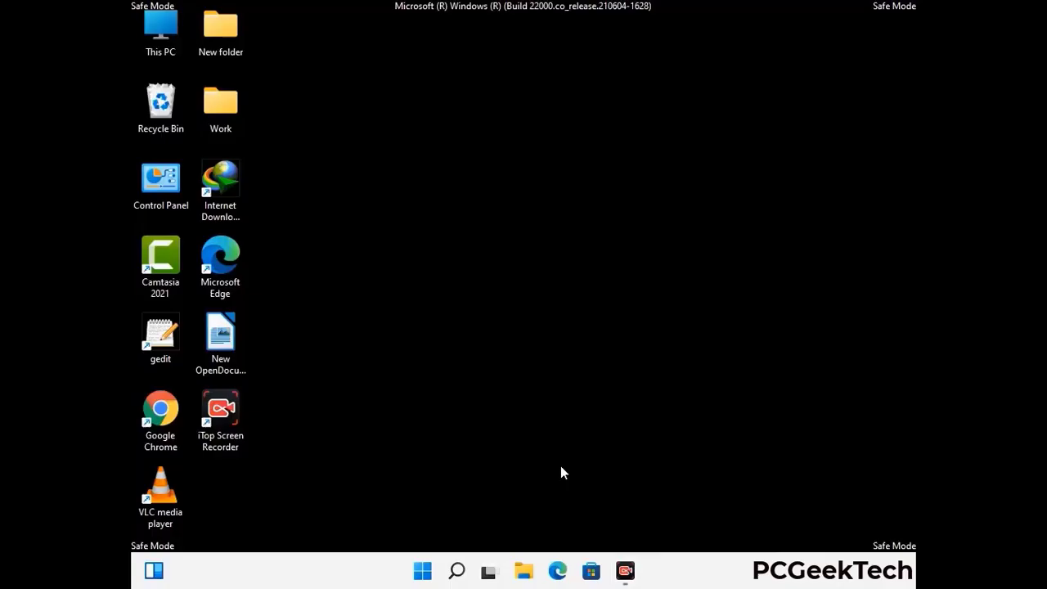
Turn on 'Show hidden files, folders, and drives' in File Explorer Options, then close Control Panel.
{"action": "double_click", "coordinate": [161, 194]}
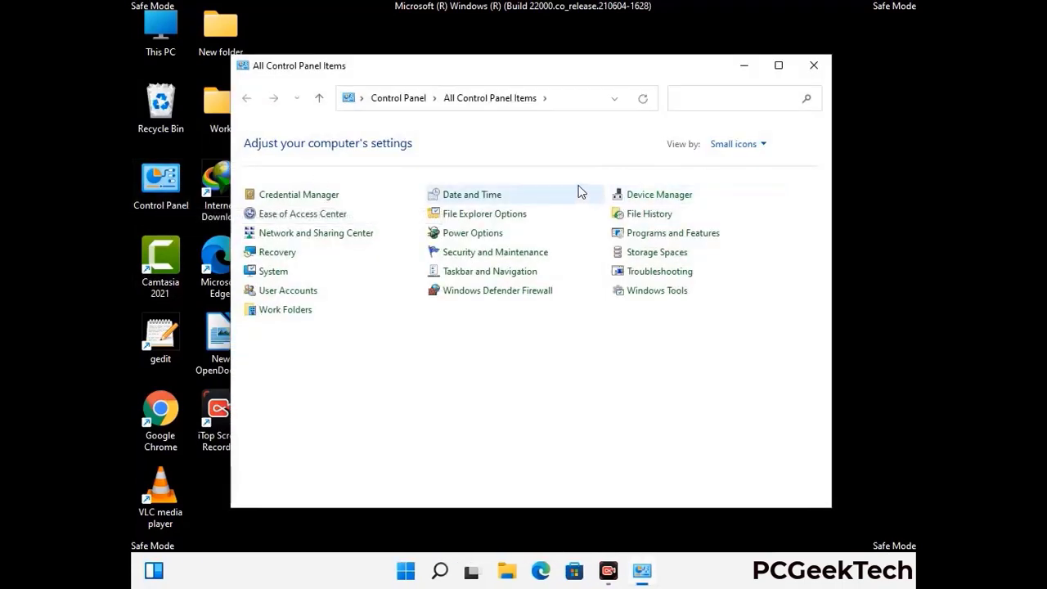
{"action": "left_click", "coordinate": [504, 220]}
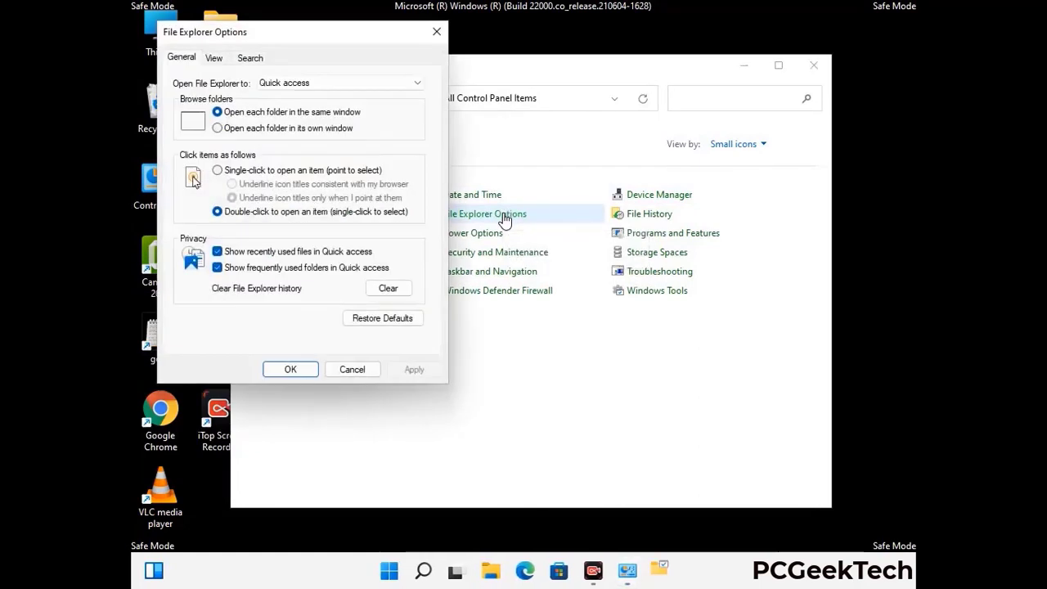
{"action": "left_click", "coordinate": [218, 59]}
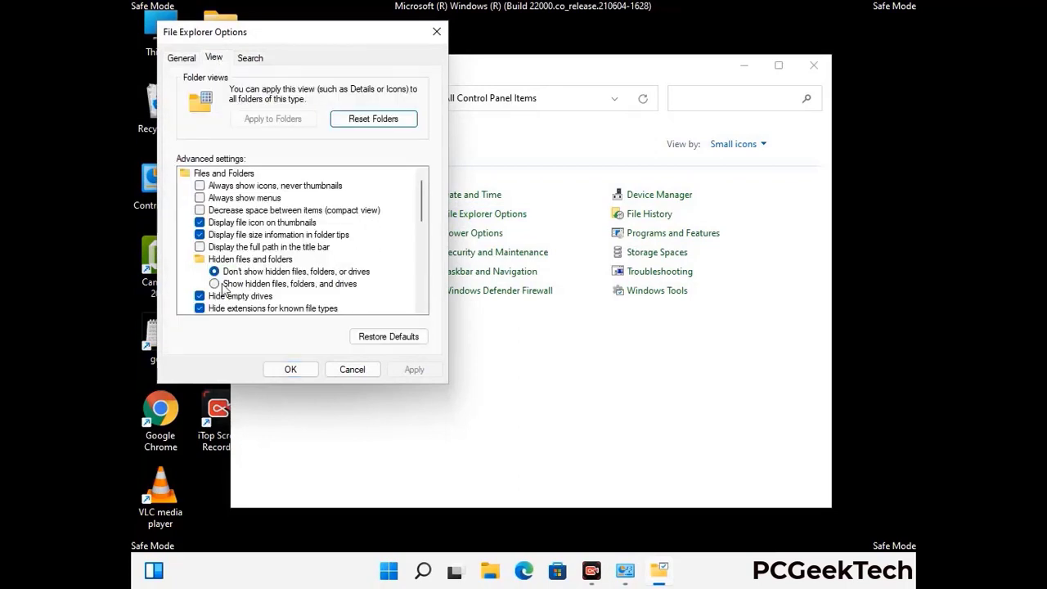
{"action": "left_click", "coordinate": [214, 285]}
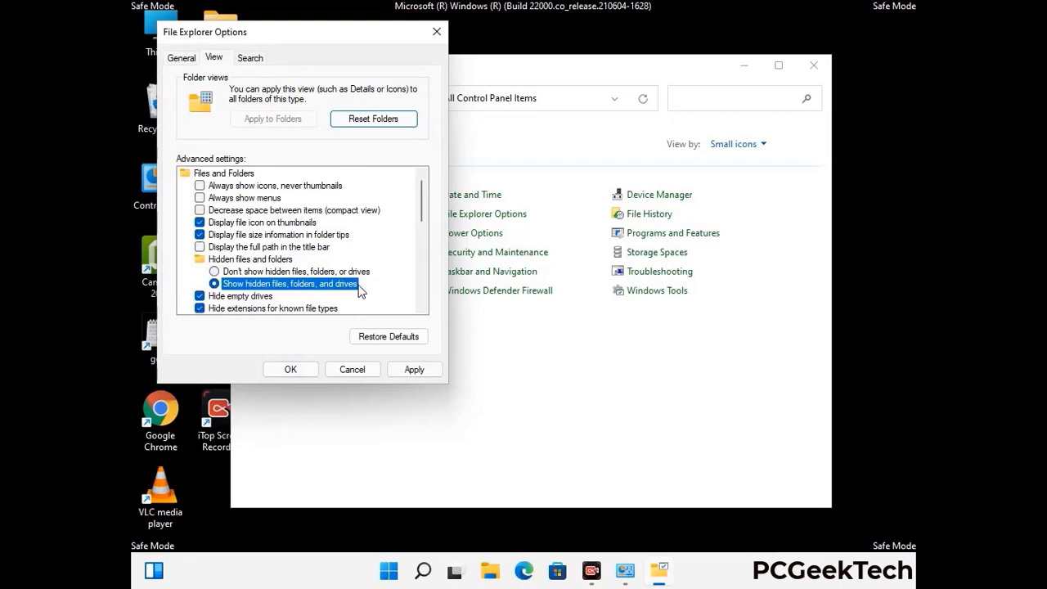
{"action": "left_click", "coordinate": [412, 368]}
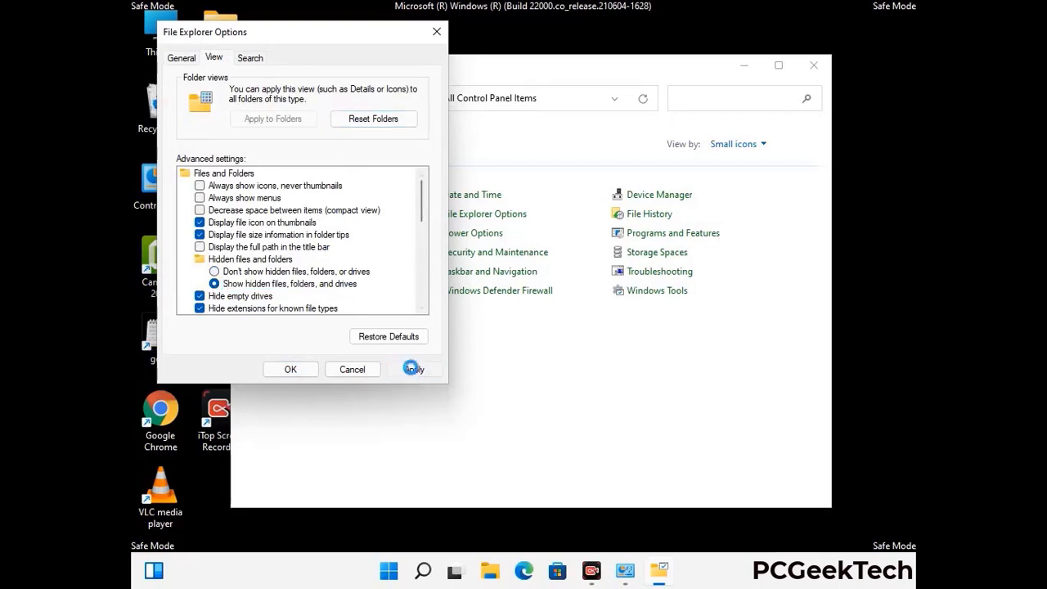
{"action": "left_click", "coordinate": [274, 371]}
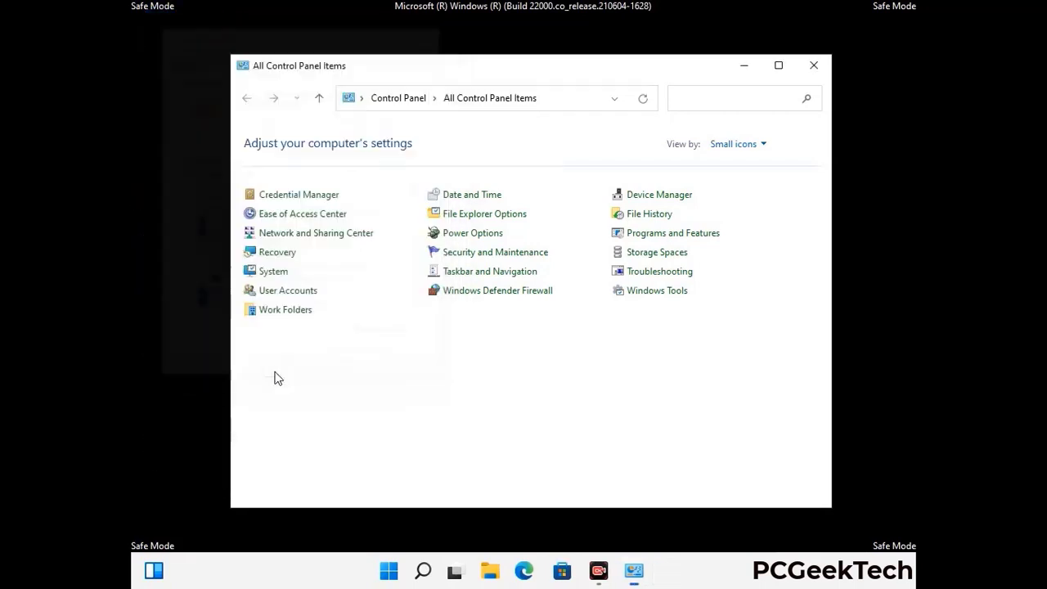
{"action": "left_click", "coordinate": [809, 72]}
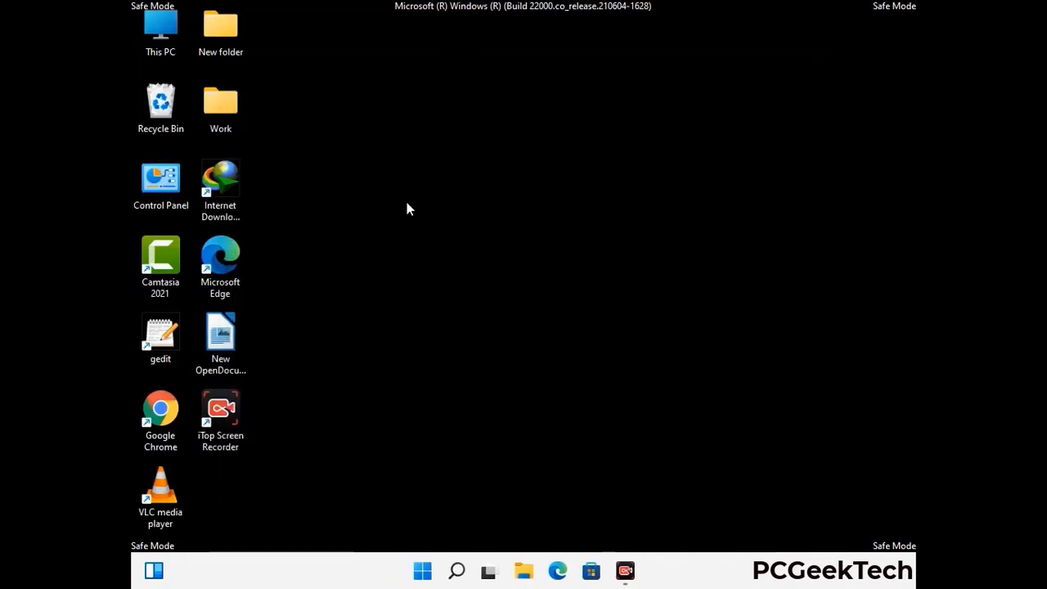
Browse to C:\Windows\System32\drivers\etc and select the hosts file.
{"action": "double_click", "coordinate": [155, 51]}
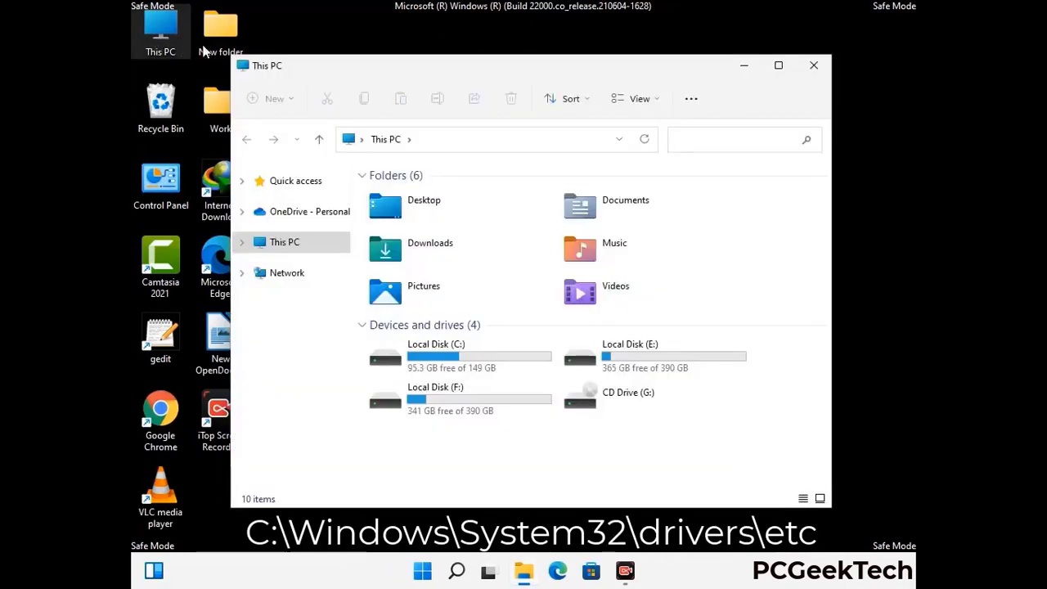
{"action": "double_click", "coordinate": [458, 360]}
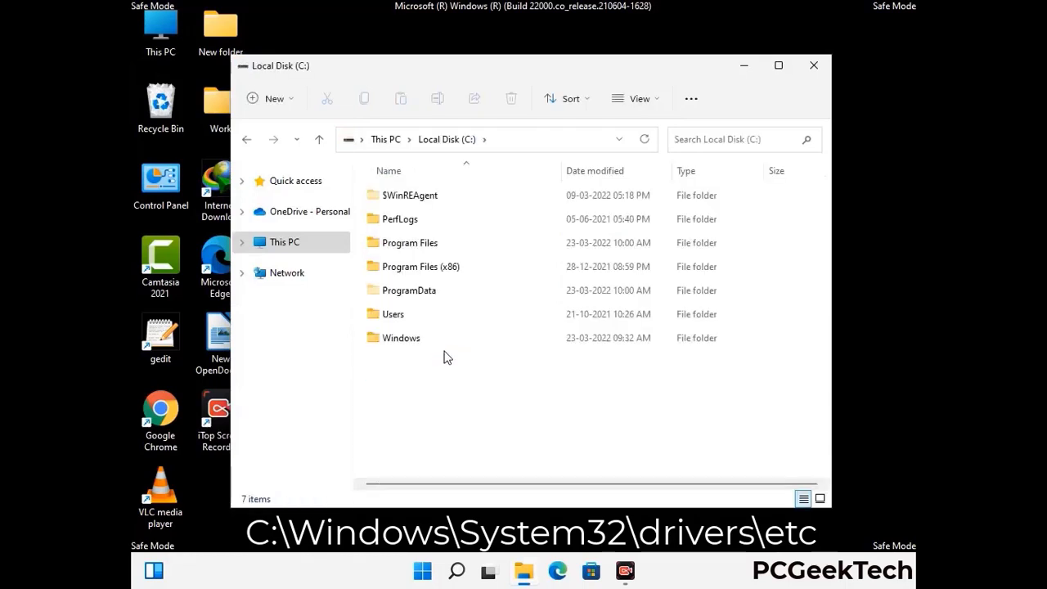
{"action": "left_click", "coordinate": [393, 345]}
{"action": "double_click", "coordinate": [393, 345]}
{"action": "scroll", "coordinate": [523, 350], "scroll_direction": "down", "scroll_amount": 5}
{"action": "scroll", "coordinate": [517, 353], "scroll_direction": "down", "scroll_amount": 12}
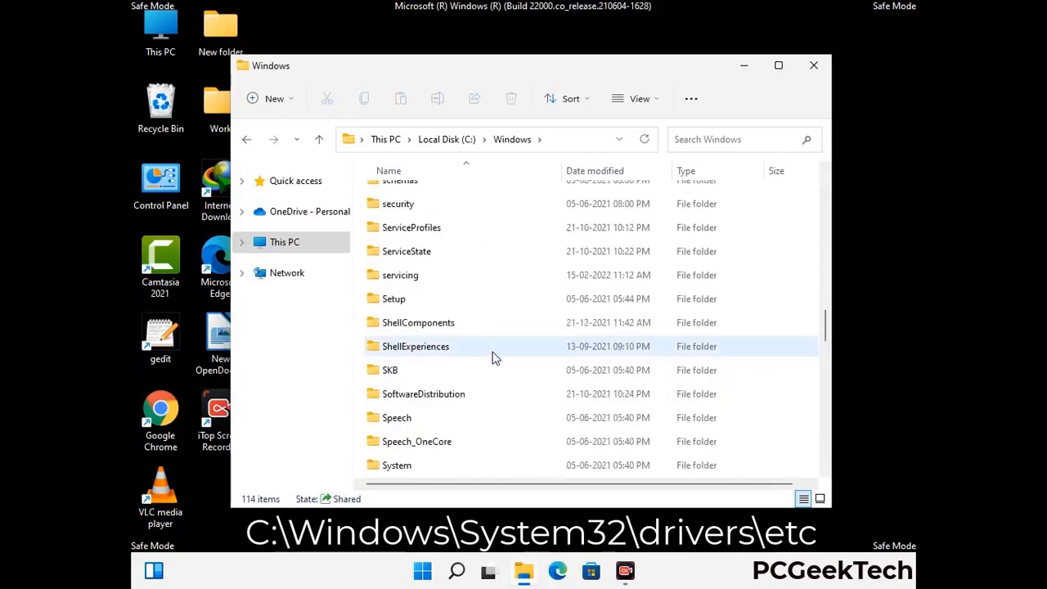
{"action": "scroll", "coordinate": [493, 357], "scroll_direction": "down", "scroll_amount": 2}
{"action": "double_click", "coordinate": [399, 346]}
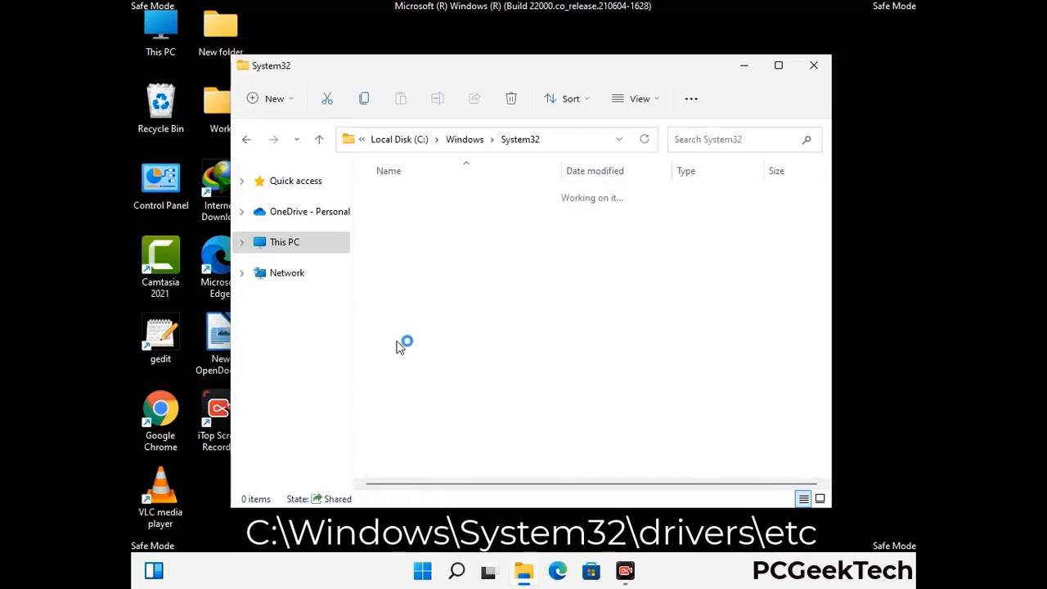
{"action": "scroll", "coordinate": [449, 352], "scroll_direction": "down", "scroll_amount": 7}
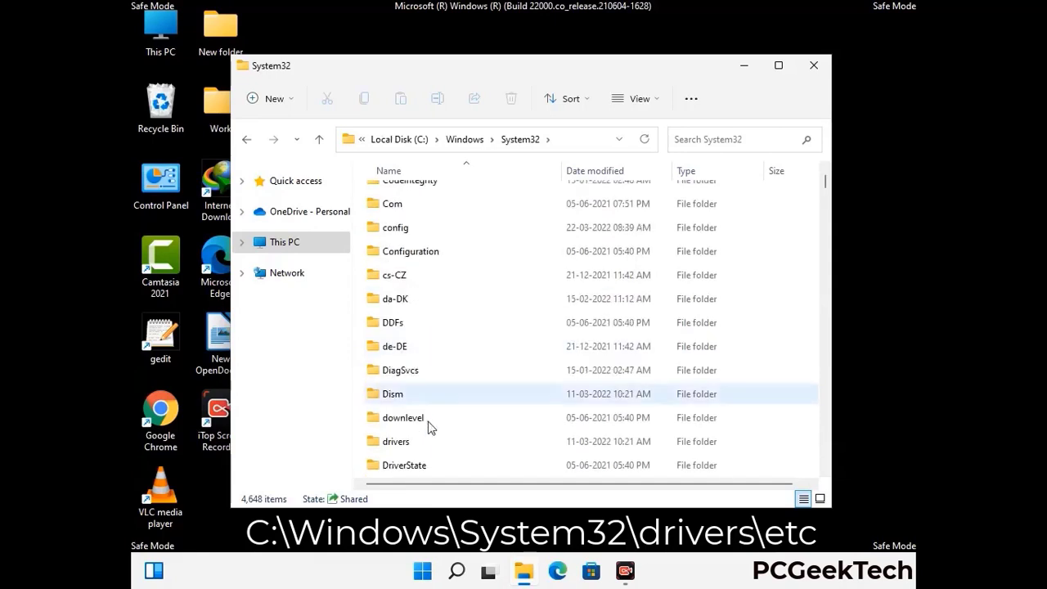
{"action": "double_click", "coordinate": [403, 446]}
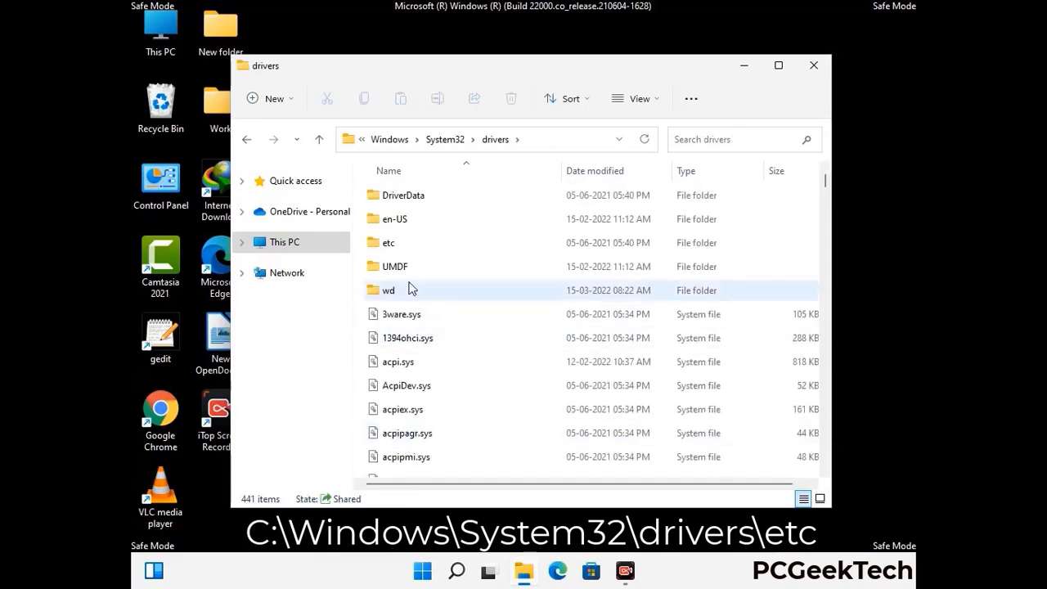
{"action": "double_click", "coordinate": [390, 243]}
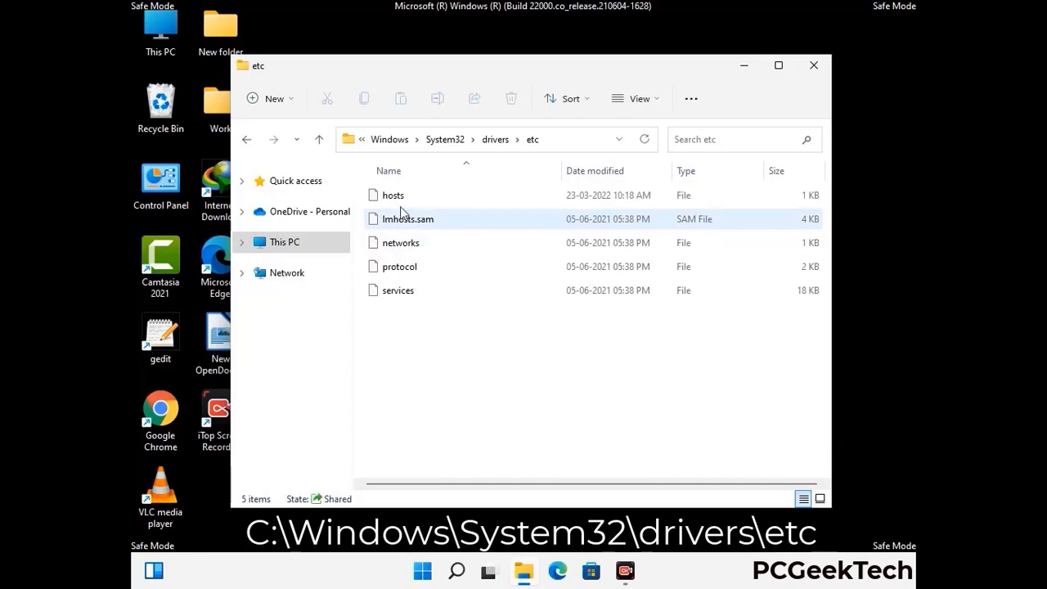
{"action": "left_click", "coordinate": [401, 200]}
Open the hosts file in Notepad.
{"action": "double_click", "coordinate": [401, 201]}
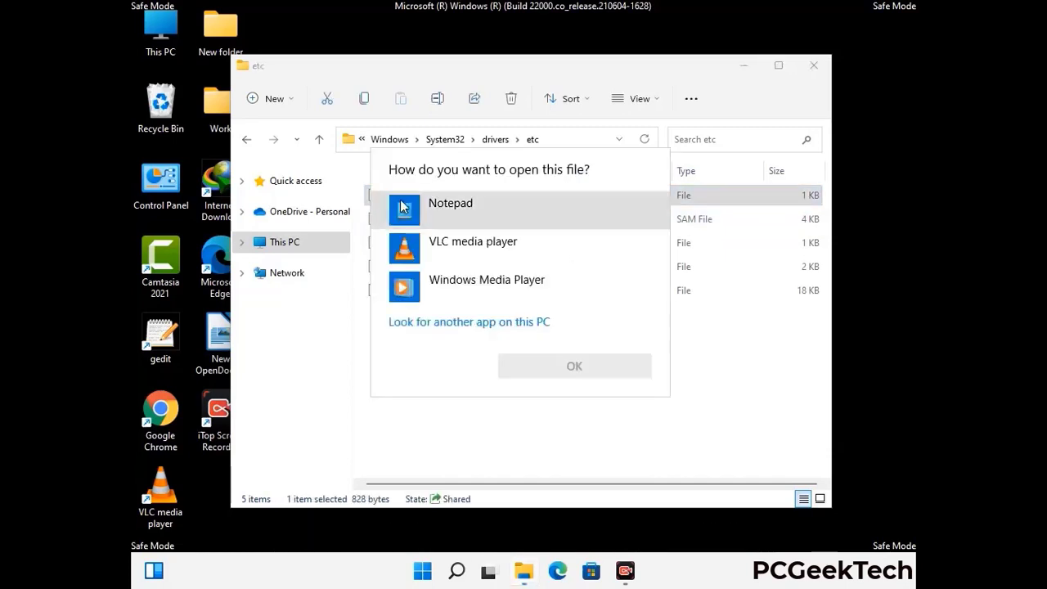
{"action": "left_click", "coordinate": [475, 210]}
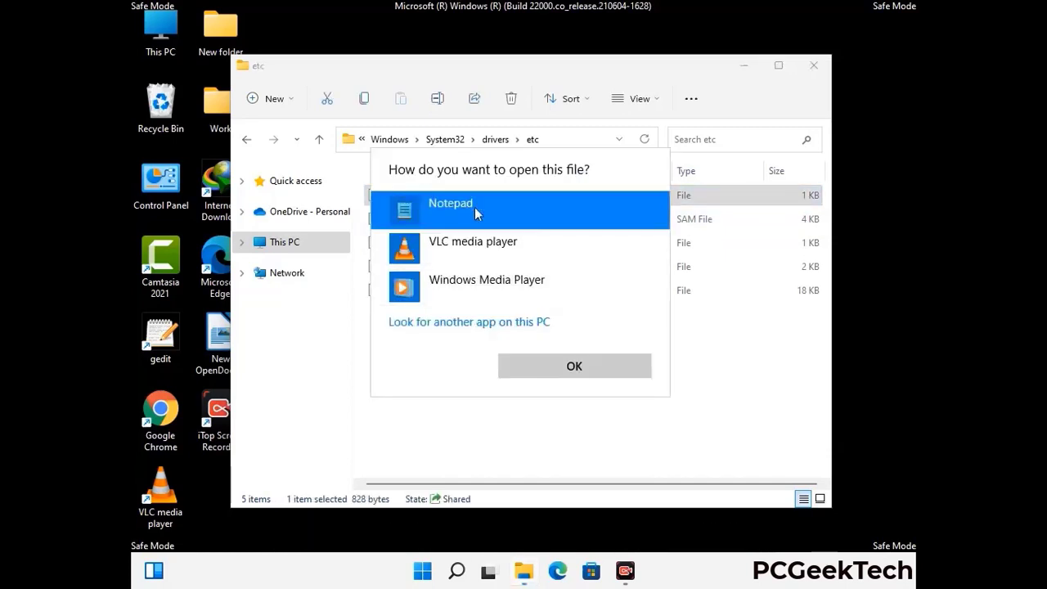
{"action": "left_click", "coordinate": [574, 367]}
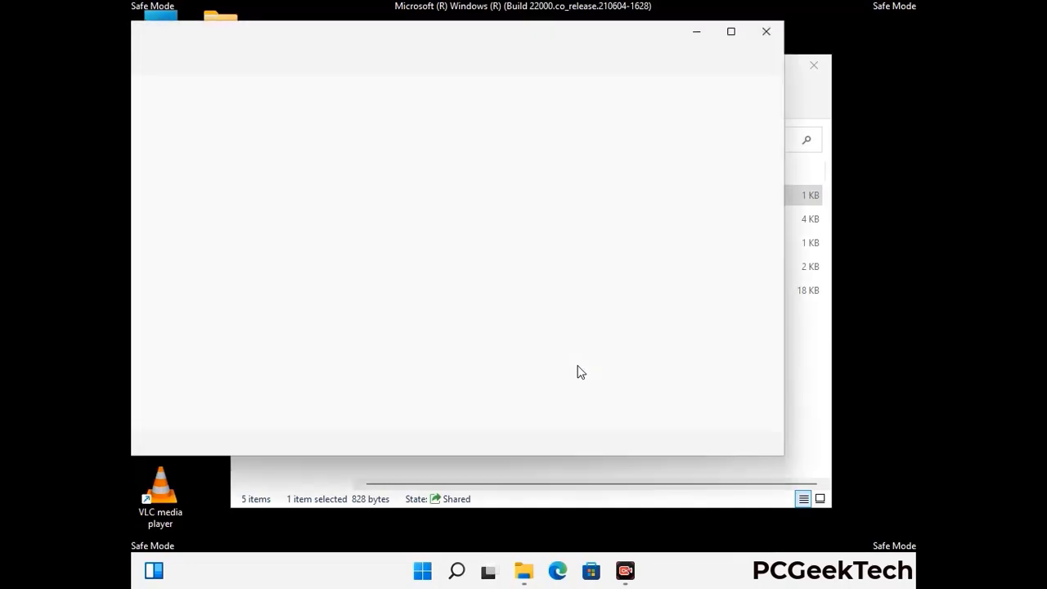
{"action": "left_click_drag", "start_coordinate": [500, 47], "coordinate": [558, 49]}
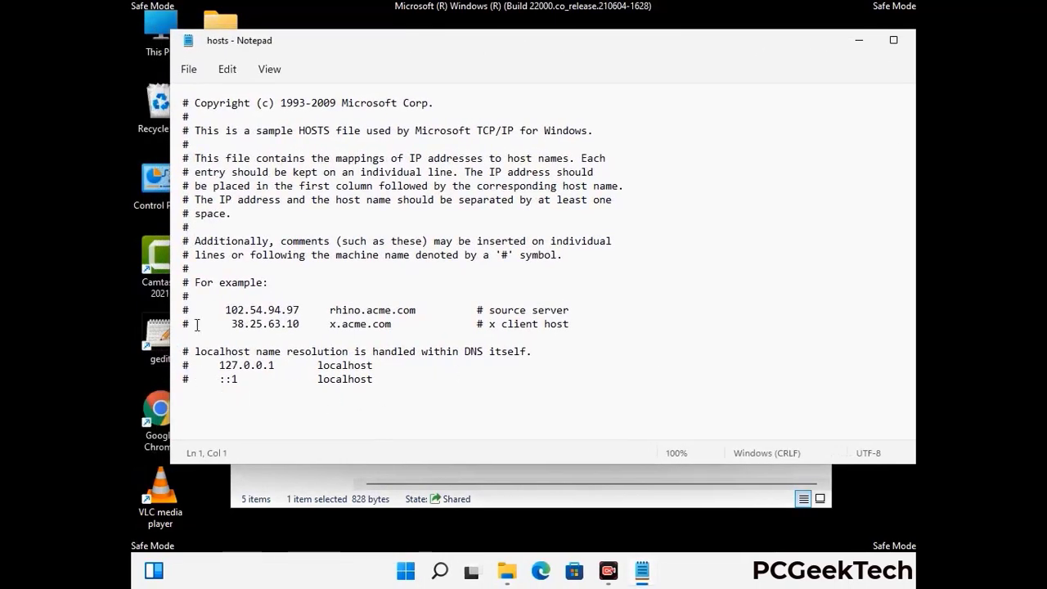
Add an empty line after the localhost entry and save the hosts file.
{"action": "left_click", "coordinate": [393, 385]}
{"action": "key", "text": "Return"}
{"action": "scroll", "coordinate": [383, 239], "scroll_direction": "down", "scroll_amount": 1}
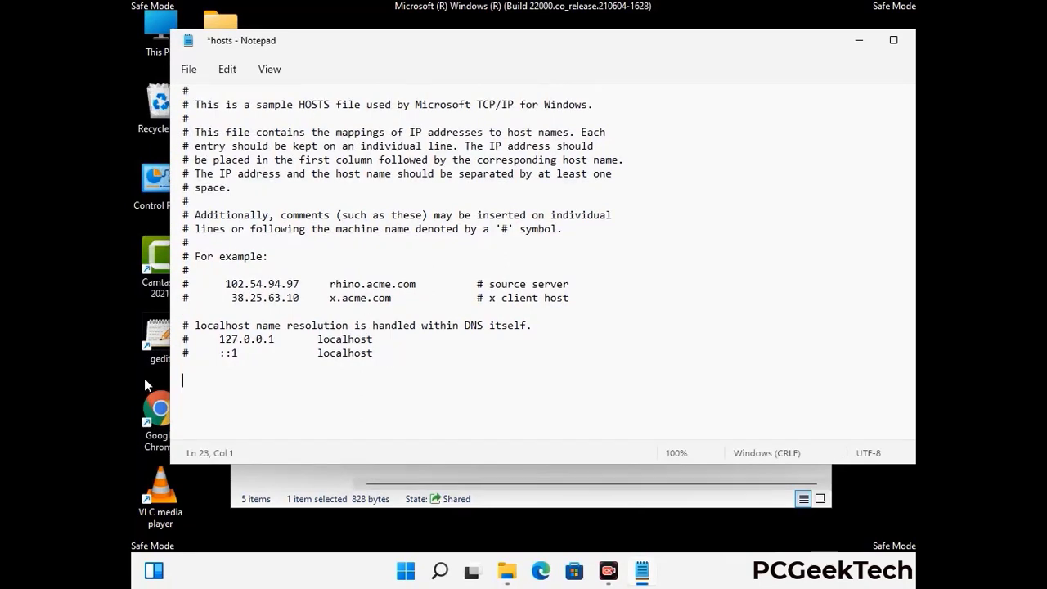
{"action": "left_click", "coordinate": [189, 70]}
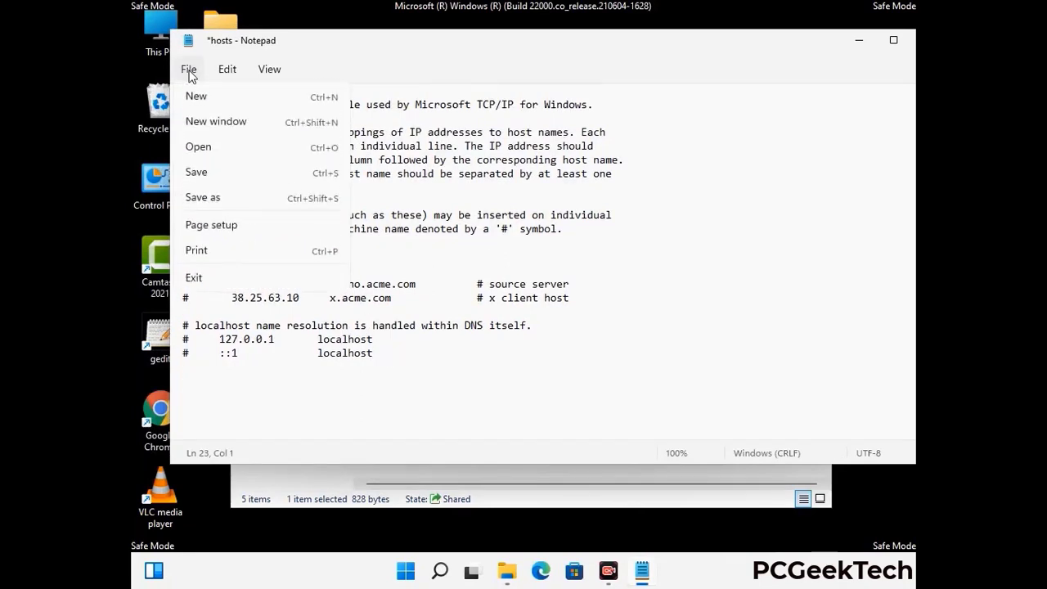
{"action": "left_click", "coordinate": [196, 174]}
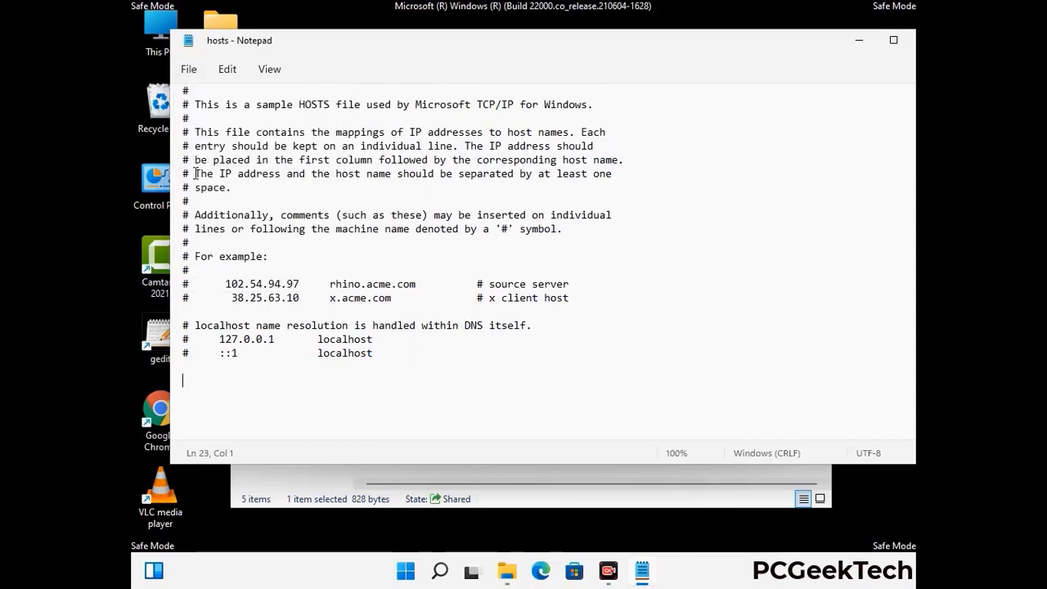
Close Notepad and the etc folder window.
{"action": "left_click_drag", "start_coordinate": [789, 47], "coordinate": [672, 49]}
{"action": "left_click", "coordinate": [807, 43]}
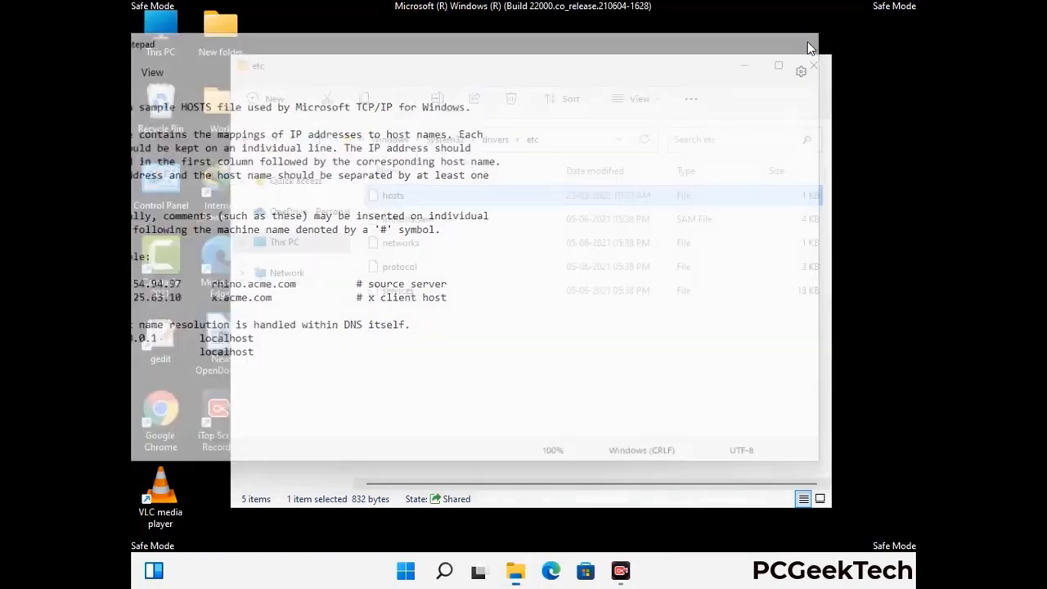
{"action": "left_click", "coordinate": [814, 64]}
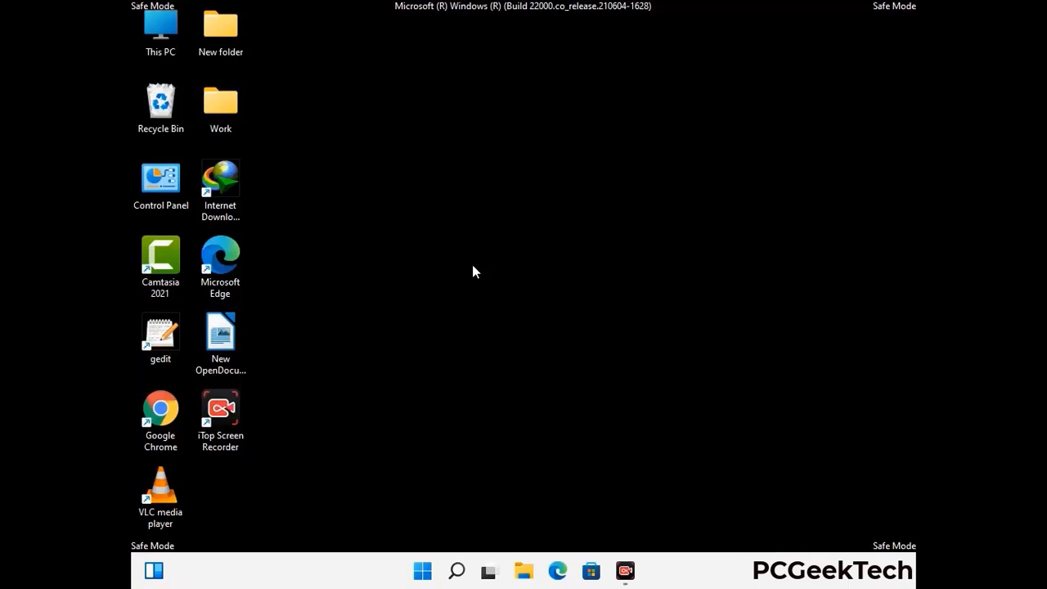
Run %appdata% to open the AppData\Roaming folder.
{"action": "key", "text": "super+r"}
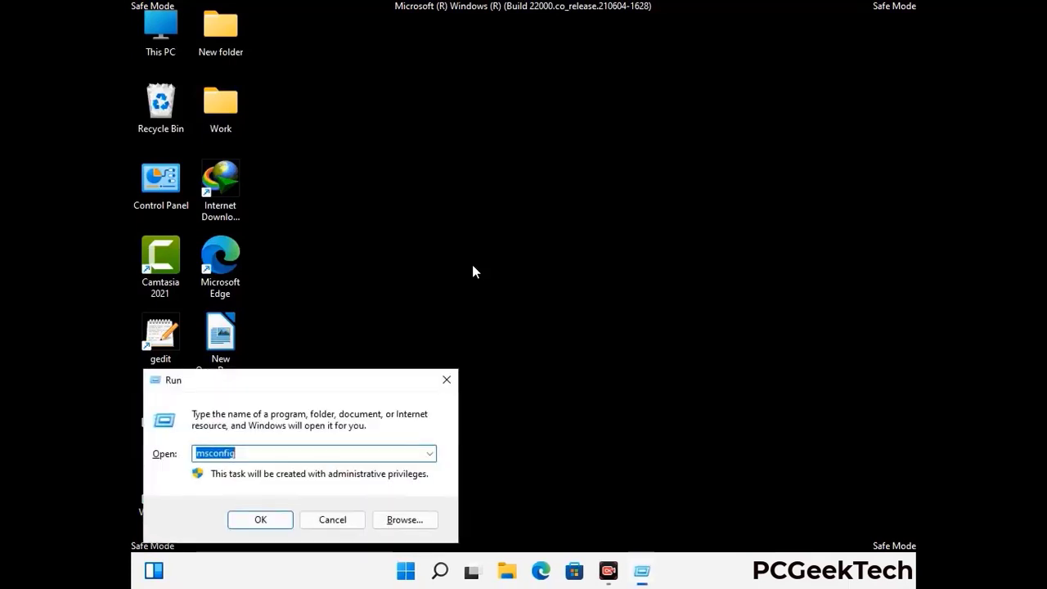
{"action": "left_click_drag", "start_coordinate": [300, 375], "coordinate": [486, 162]}
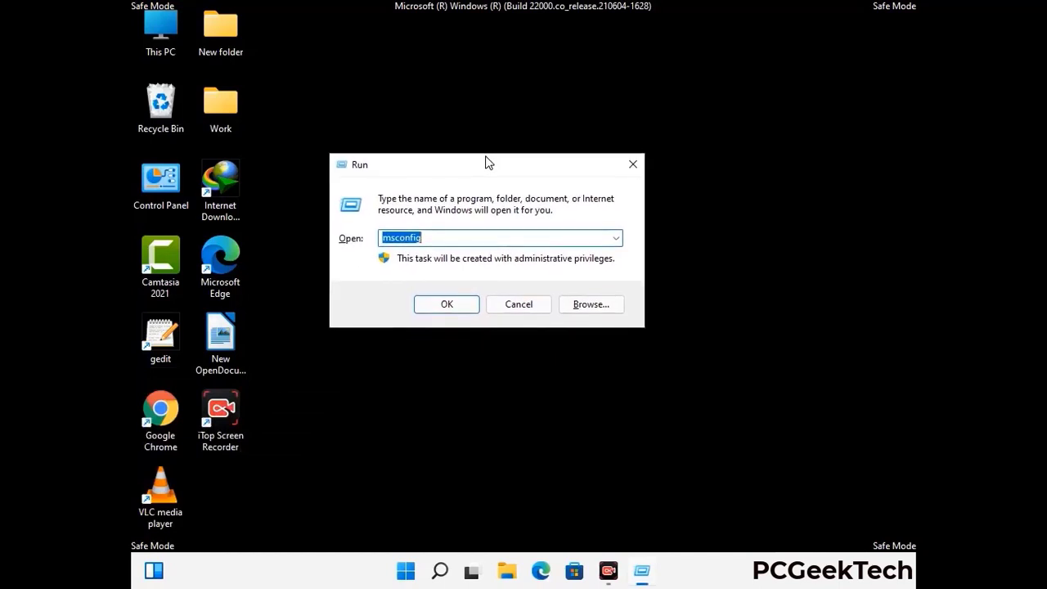
{"action": "type", "text": "%"}
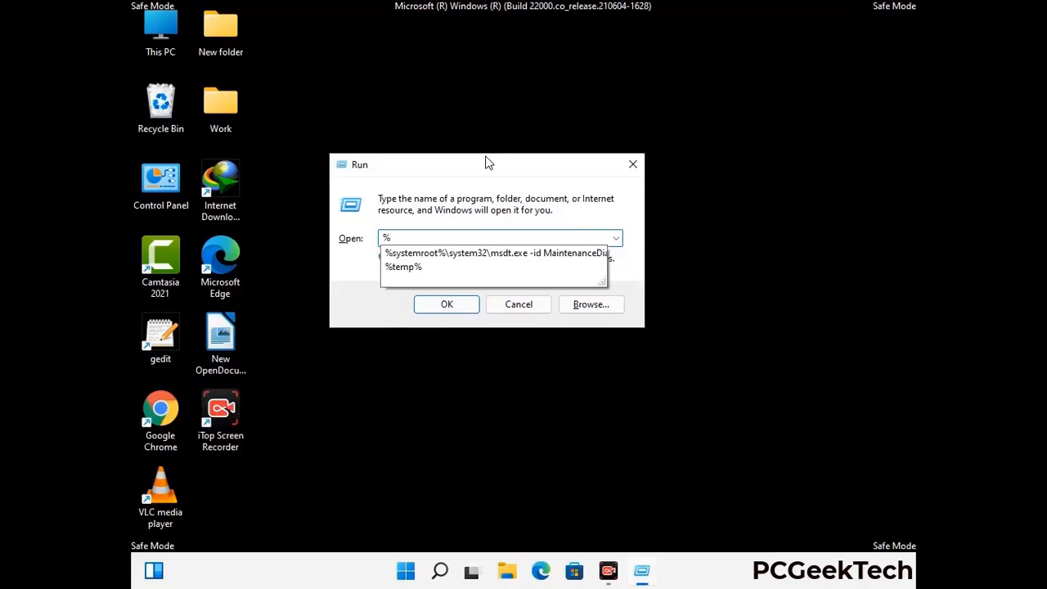
{"action": "type", "text": "appdata%"}
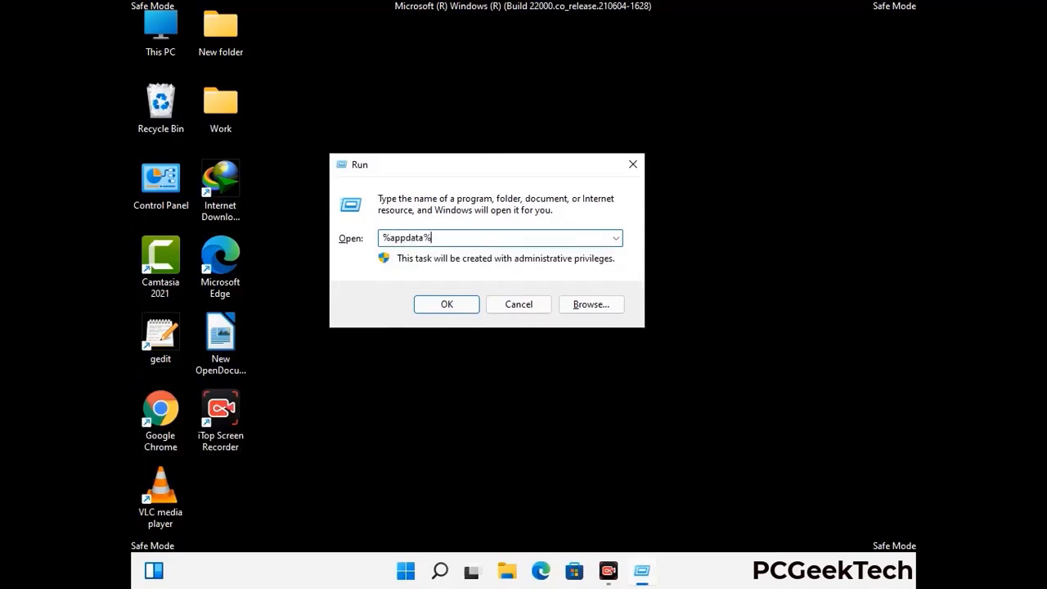
{"action": "key", "text": "Return"}
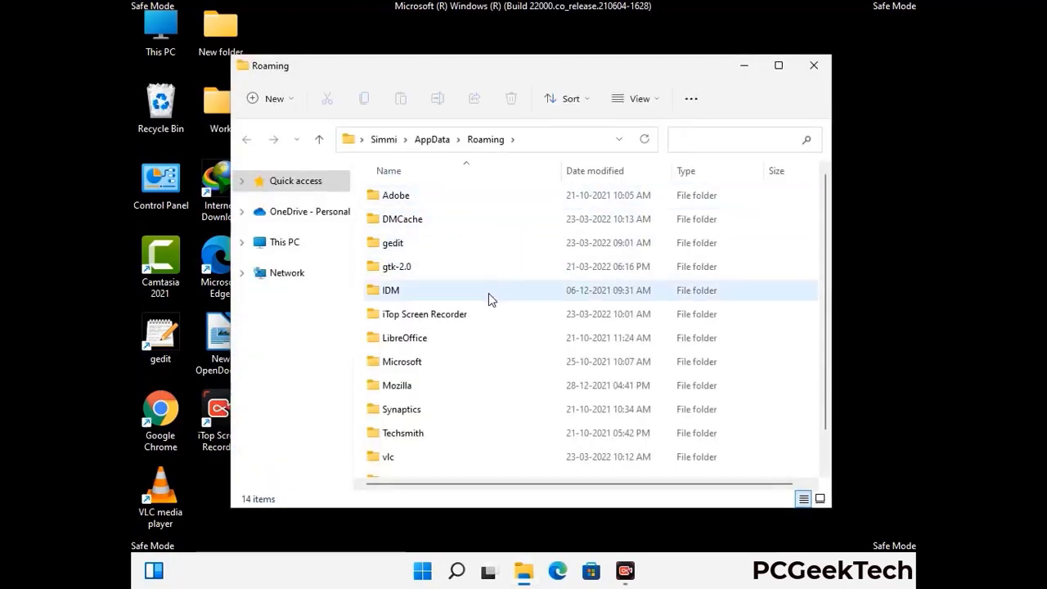
Delete the Zoom folder from AppData\Roaming and close the window.
{"action": "scroll", "coordinate": [491, 299], "scroll_direction": "down", "scroll_amount": 1}
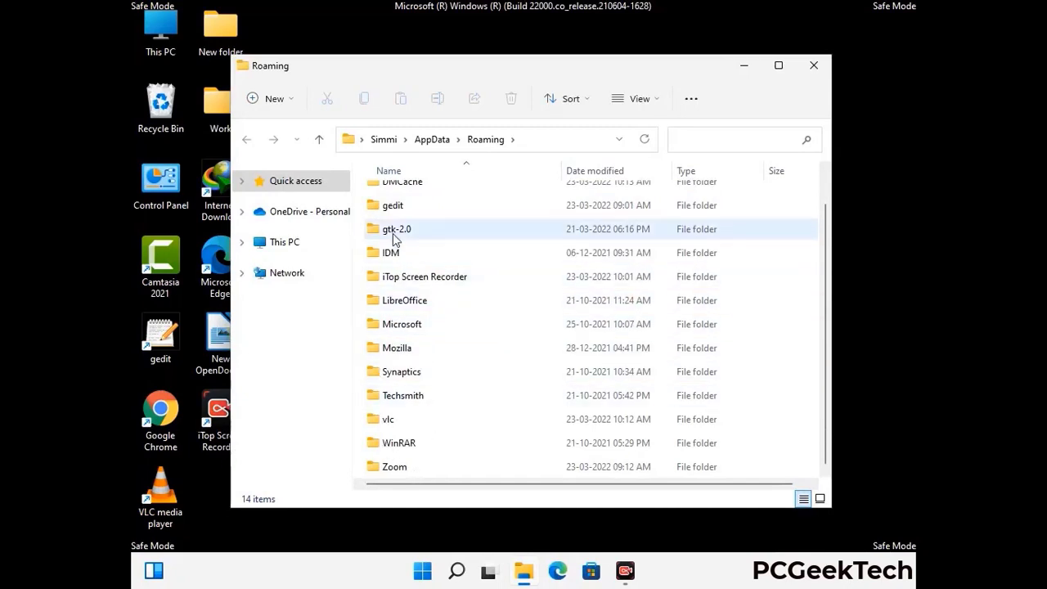
{"action": "scroll", "coordinate": [395, 250], "scroll_direction": "up", "scroll_amount": 1}
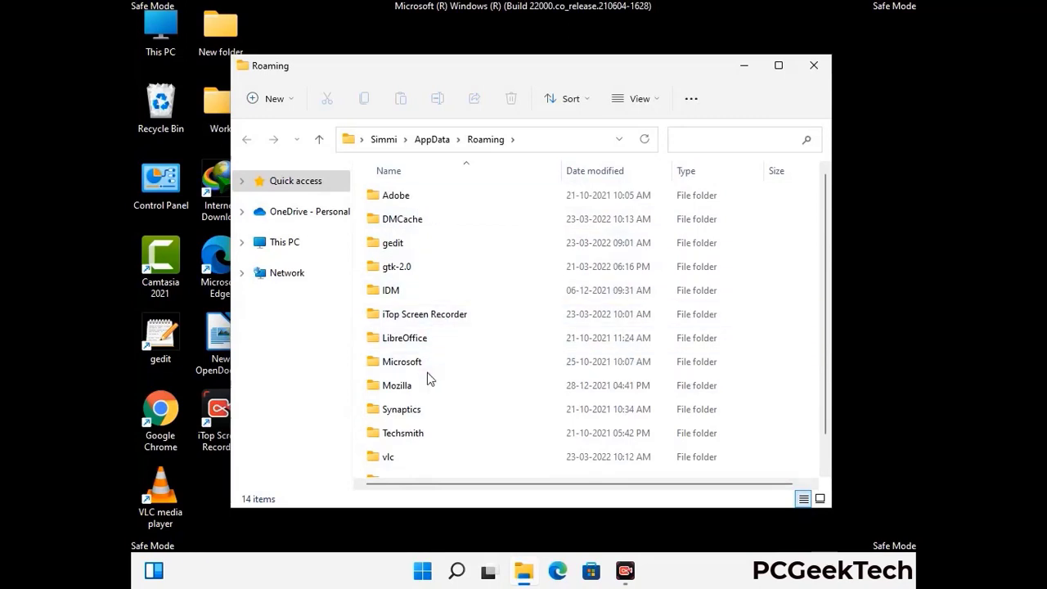
{"action": "scroll", "coordinate": [427, 381], "scroll_direction": "down", "scroll_amount": 1}
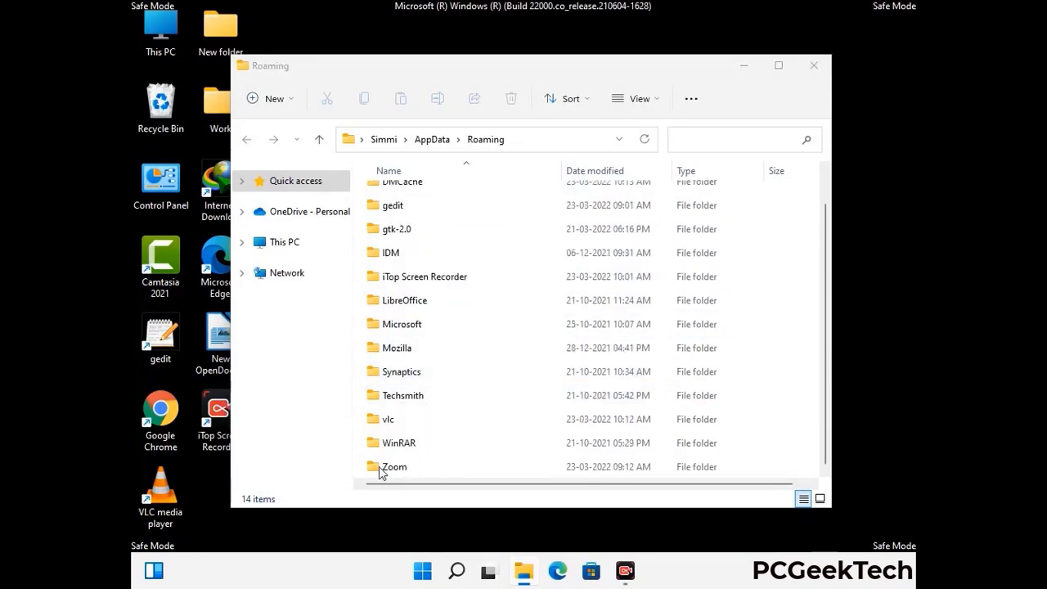
{"action": "left_click", "coordinate": [585, 466]}
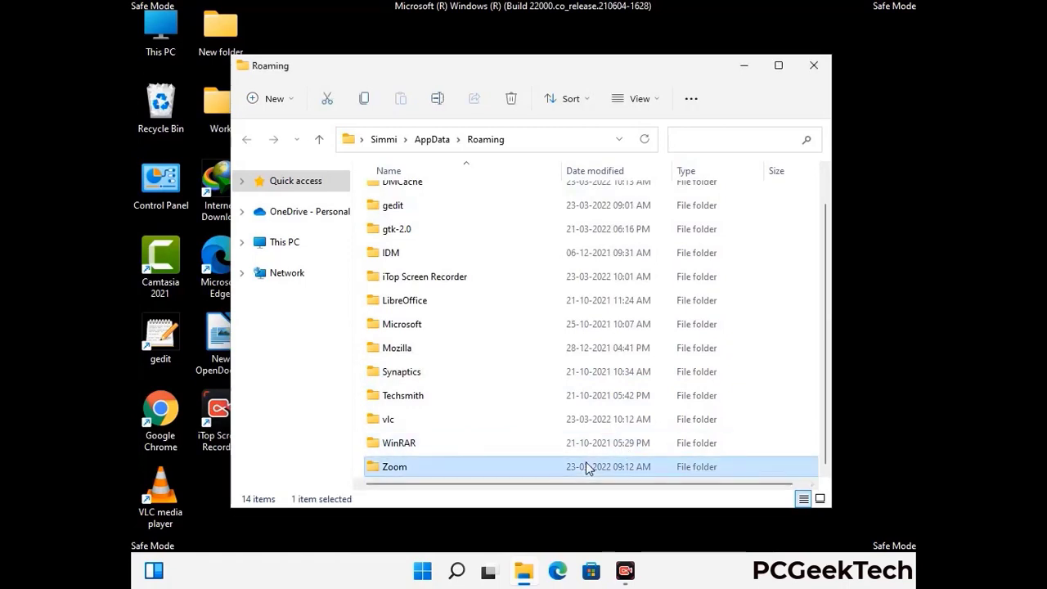
{"action": "left_click", "coordinate": [517, 104]}
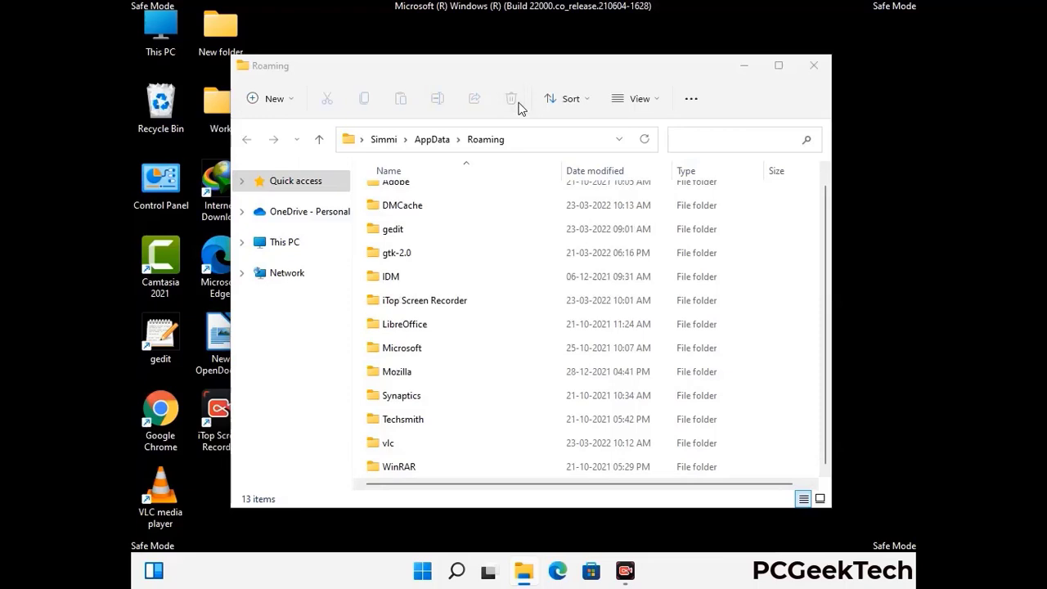
{"action": "left_click", "coordinate": [812, 69]}
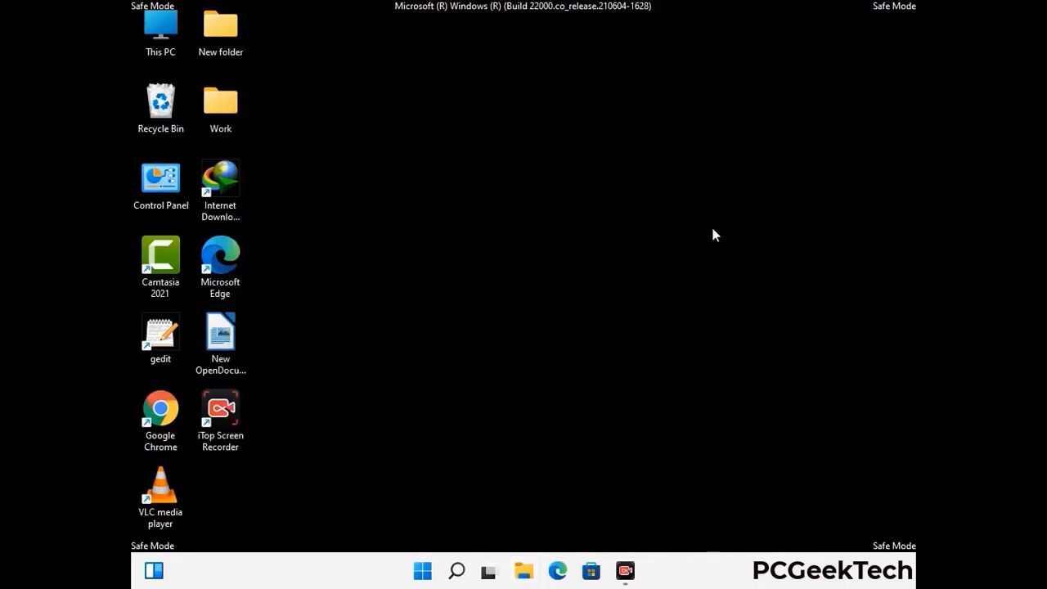
Run %LocalAppData% to open the AppData\Local folder.
{"action": "key", "text": "super+r"}
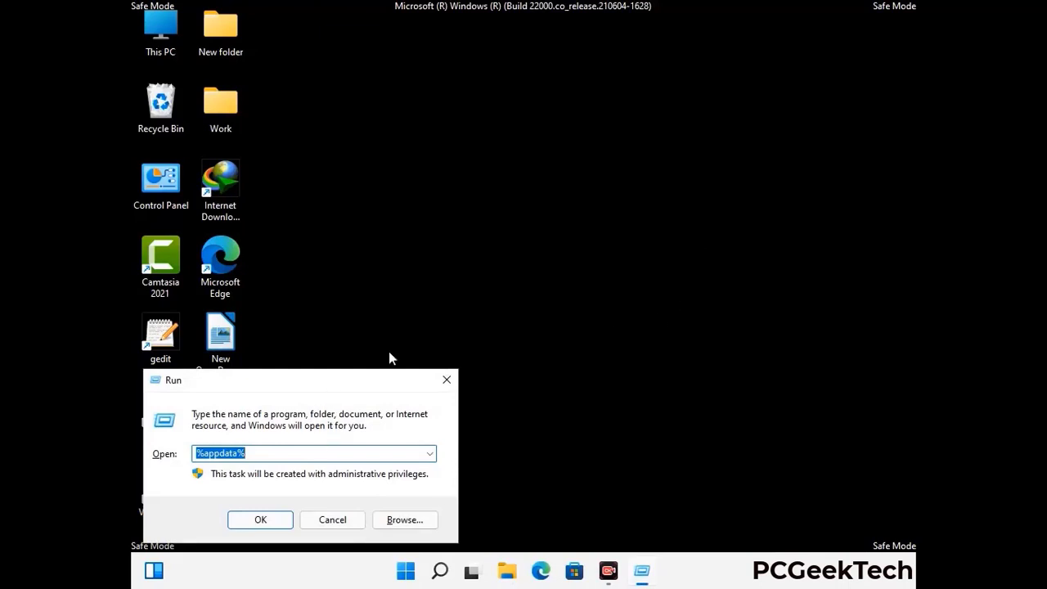
{"action": "left_click_drag", "start_coordinate": [327, 388], "coordinate": [548, 207]}
{"action": "type", "text": "%Local"}
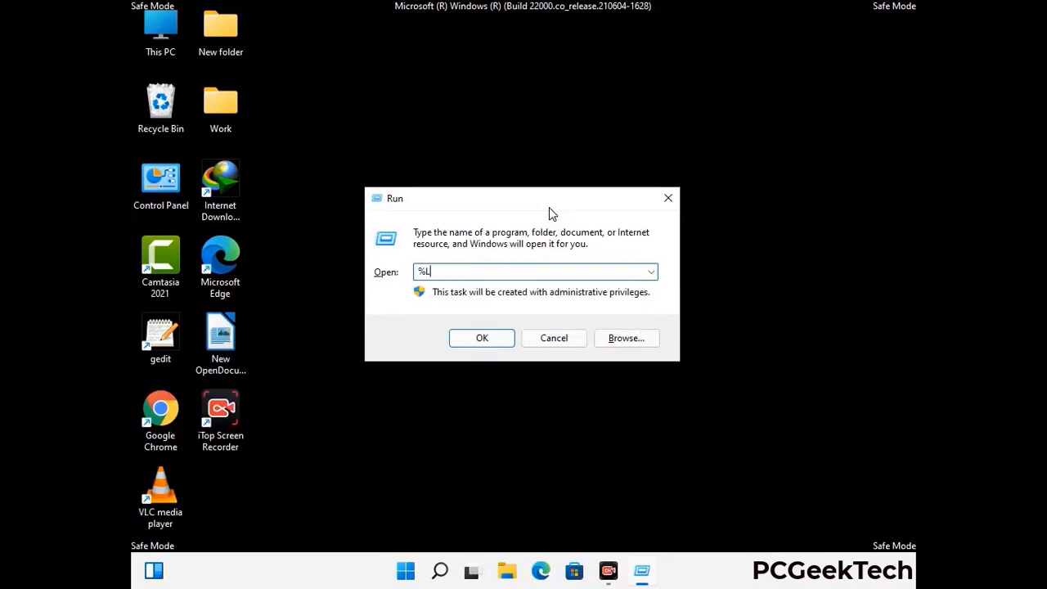
{"action": "type", "text": "App"}
{"action": "key", "text": "Return"}
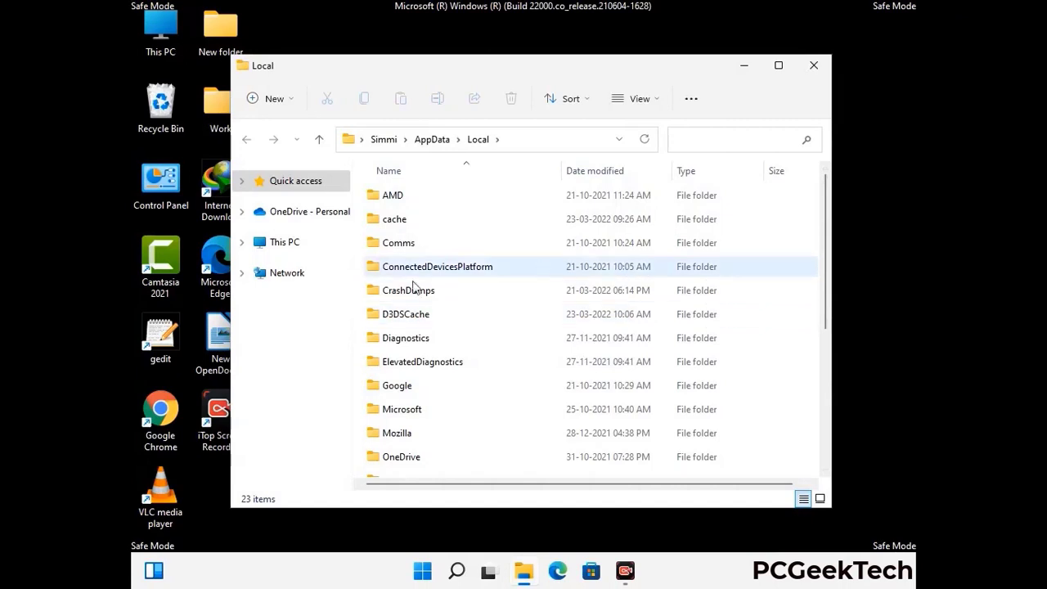
Delete the Mozilla folder from AppData\Local and close the window.
{"action": "scroll", "coordinate": [436, 367], "scroll_direction": "down", "scroll_amount": 1}
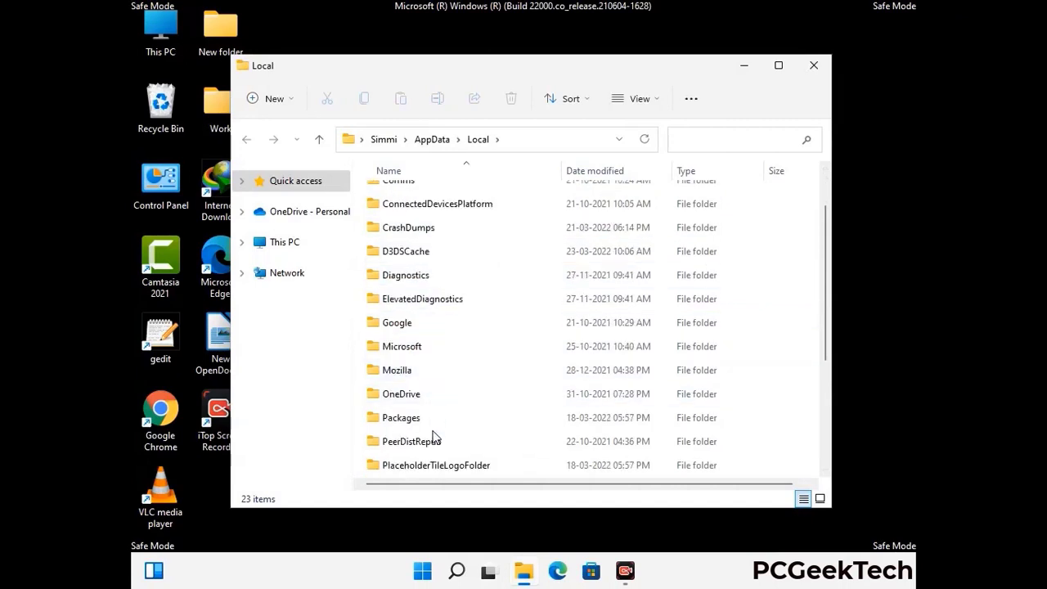
{"action": "left_click", "coordinate": [409, 374]}
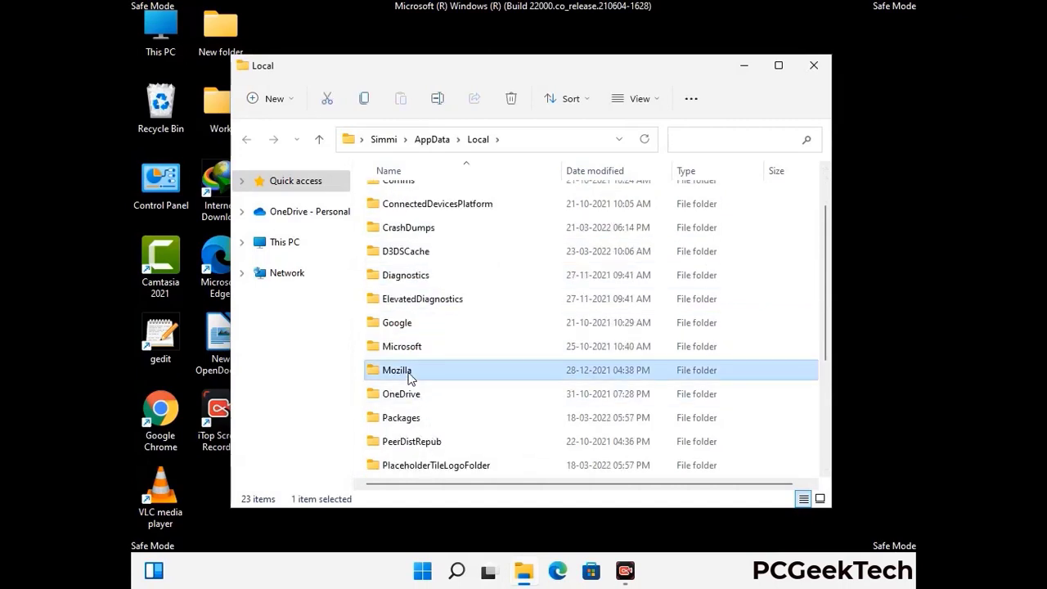
{"action": "left_click", "coordinate": [509, 104]}
{"action": "left_click", "coordinate": [510, 105]}
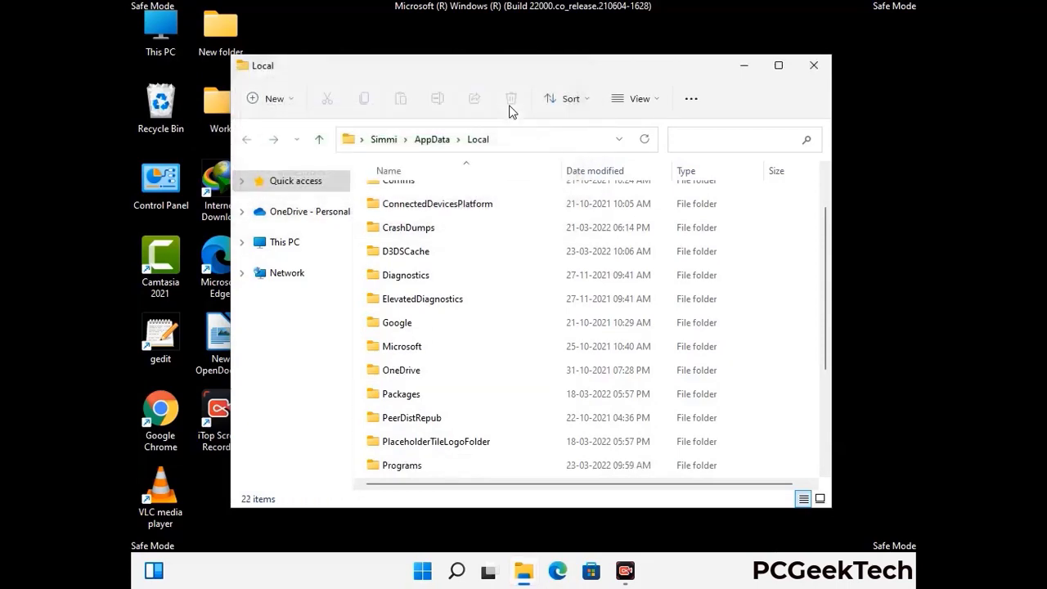
{"action": "left_click", "coordinate": [815, 73]}
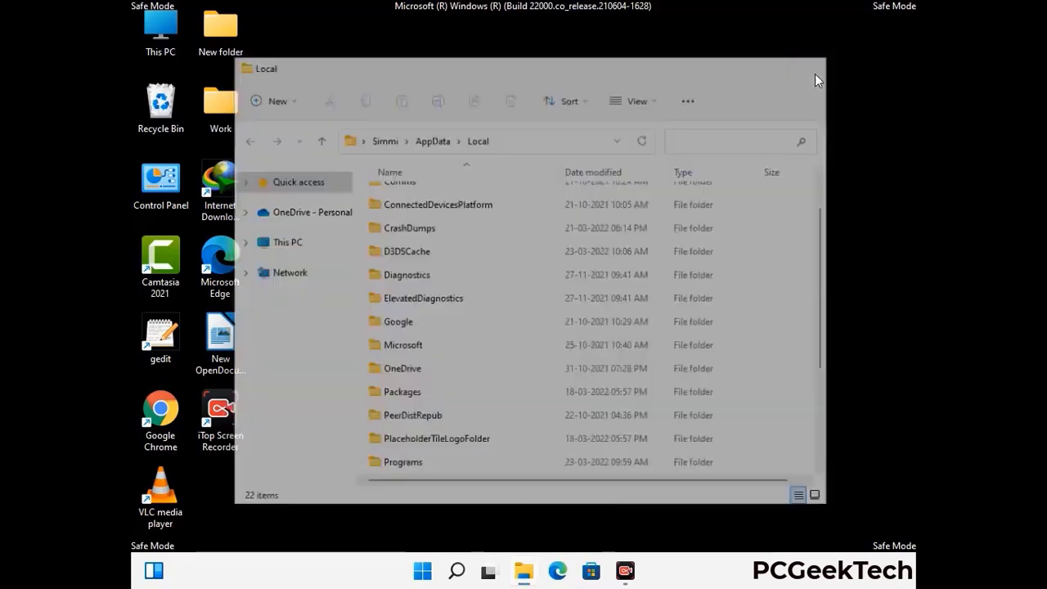
Run %ProgramData% to open the C:\ProgramData folder.
{"action": "key", "text": "super+r"}
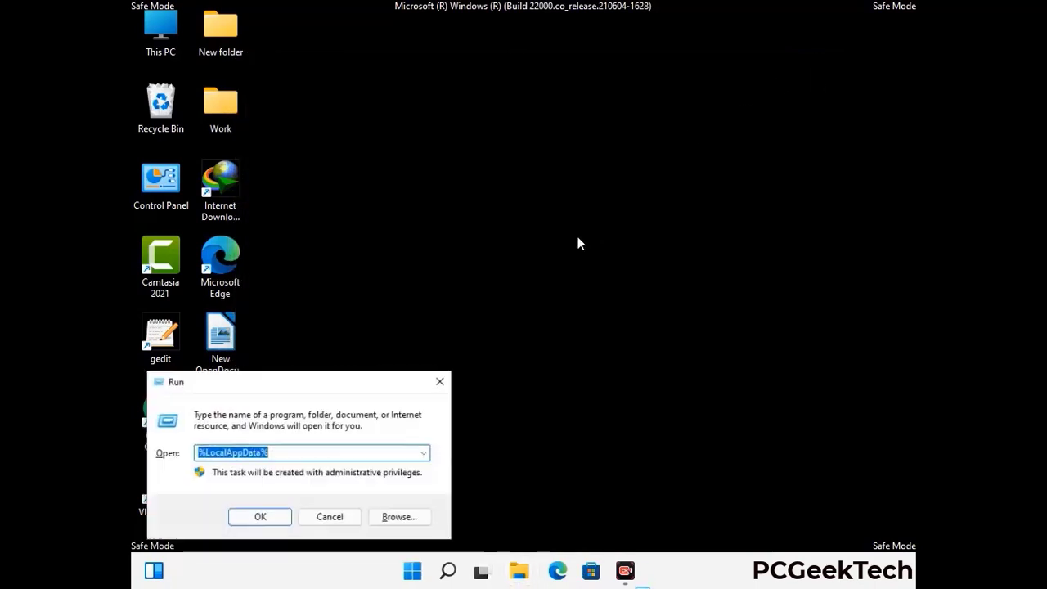
{"action": "left_click_drag", "start_coordinate": [266, 386], "coordinate": [478, 215]}
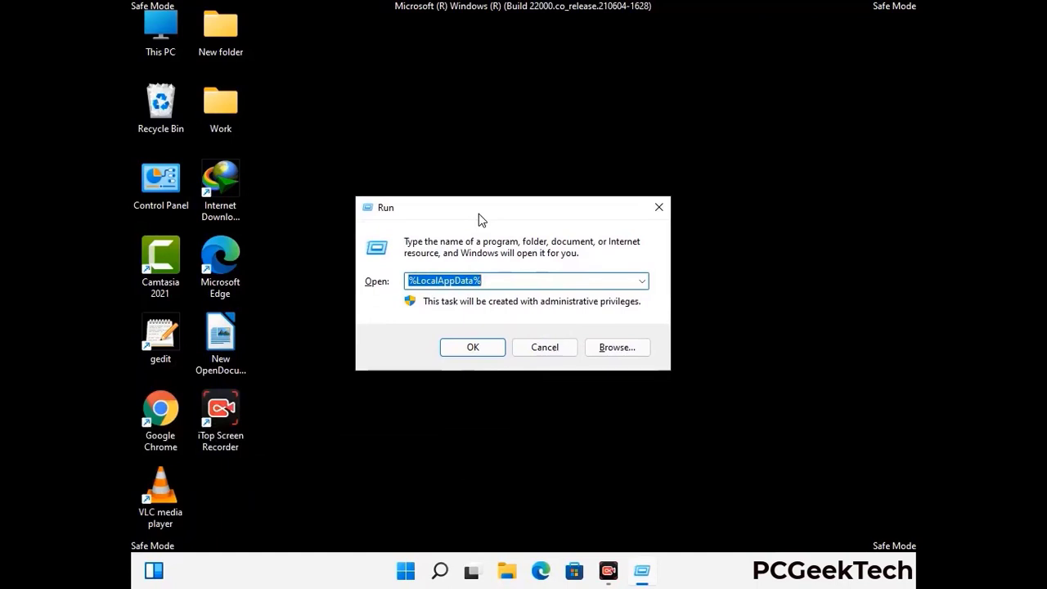
{"action": "type", "text": "%"}
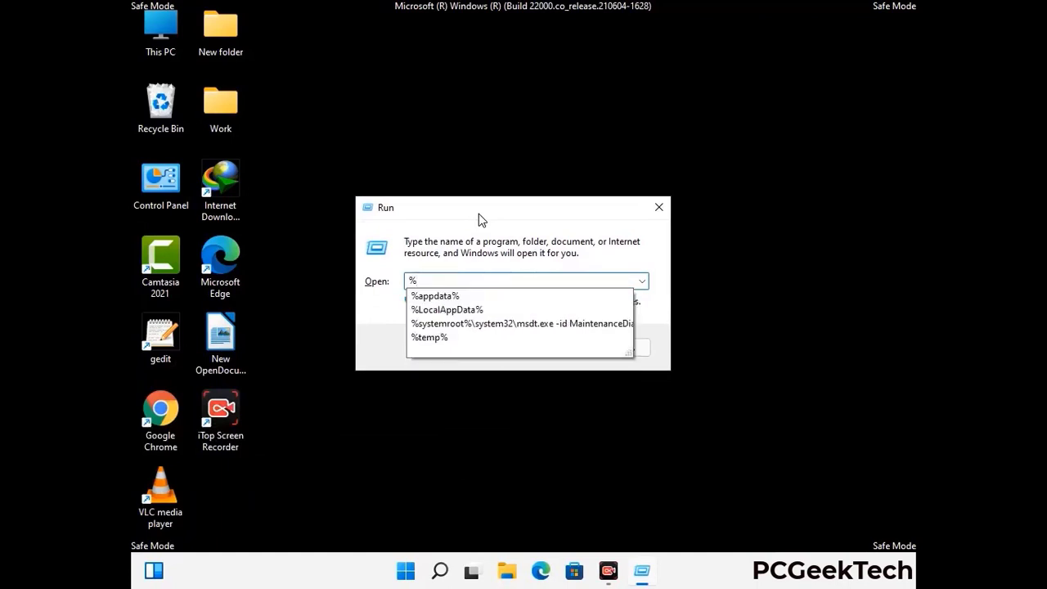
{"action": "type", "text": "ProgramData%"}
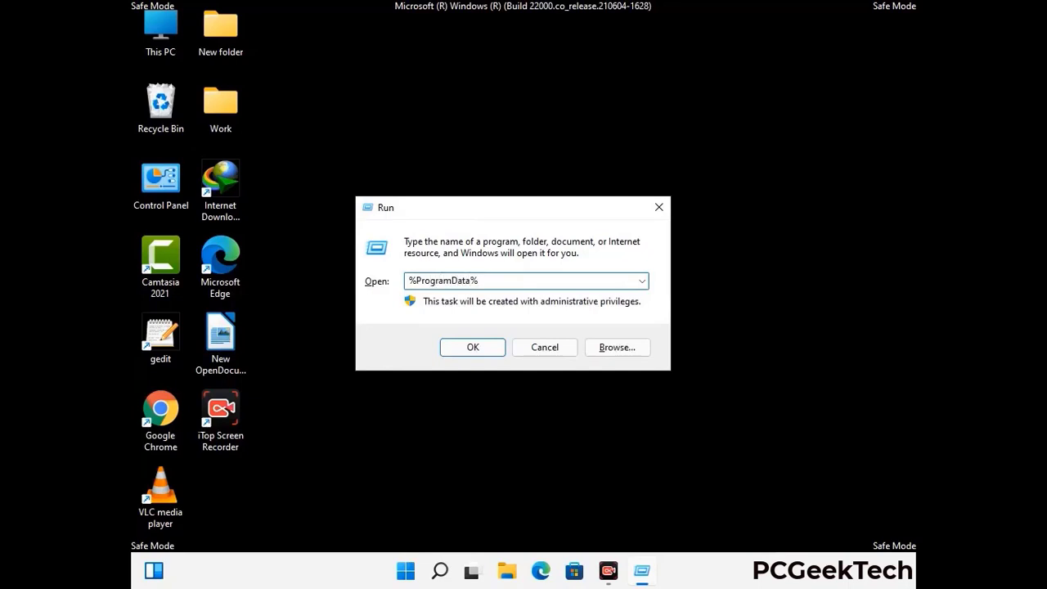
{"action": "key", "text": "Return"}
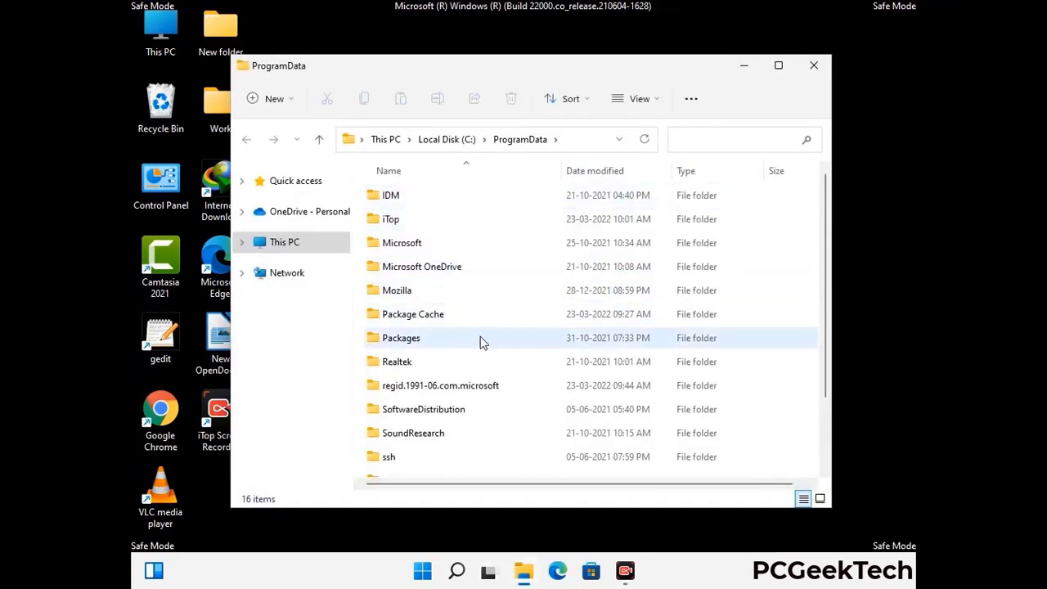
Delete the Mozilla folder from ProgramData and close the window.
{"action": "scroll", "coordinate": [481, 347], "scroll_direction": "down", "scroll_amount": 1}
{"action": "scroll", "coordinate": [480, 349], "scroll_direction": "down", "scroll_amount": 1}
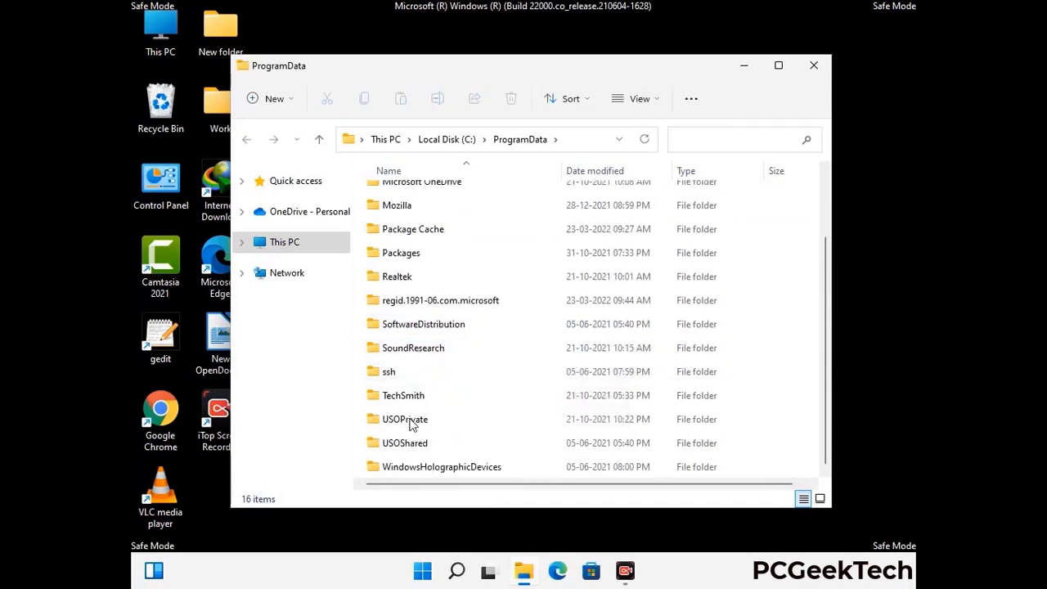
{"action": "left_click", "coordinate": [394, 204]}
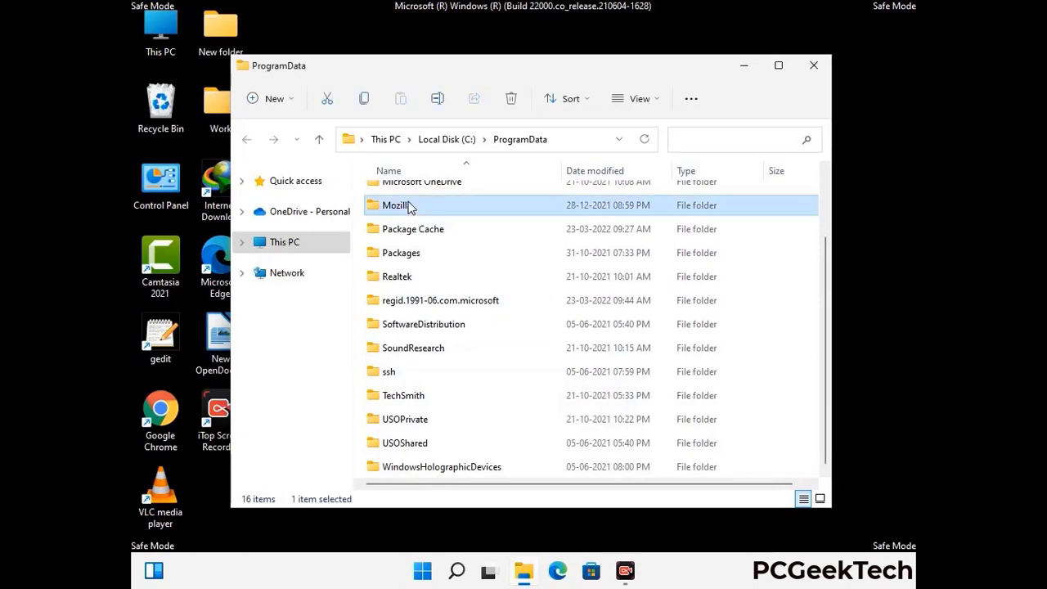
{"action": "left_click", "coordinate": [512, 99]}
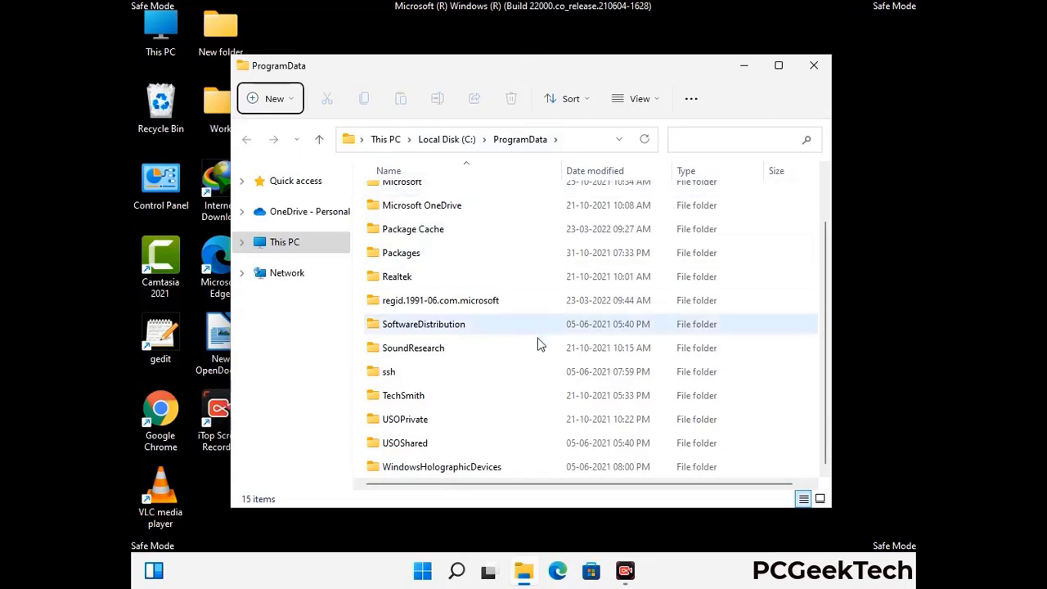
{"action": "scroll", "coordinate": [539, 344], "scroll_direction": "up", "scroll_amount": 1}
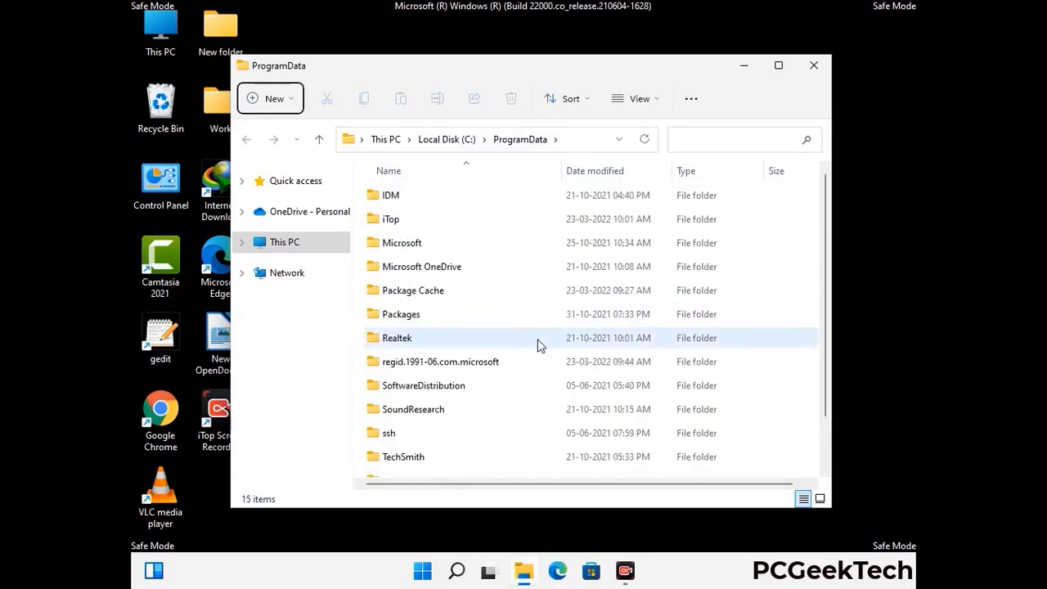
{"action": "left_click", "coordinate": [822, 69]}
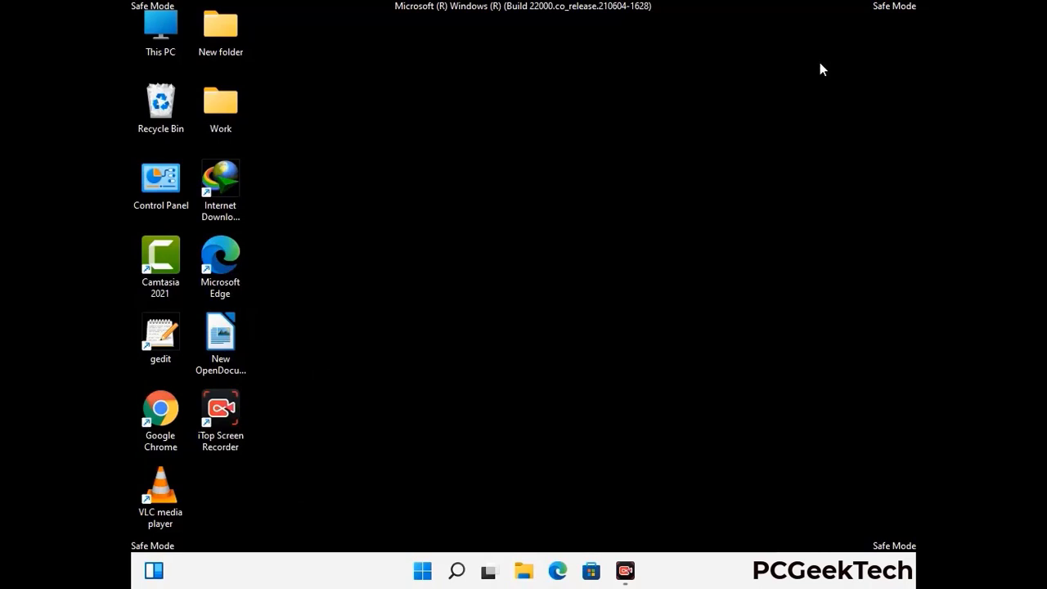
{"action": "key", "text": "super+r"}
{"action": "left_click_drag", "start_coordinate": [341, 379], "coordinate": [544, 208]}
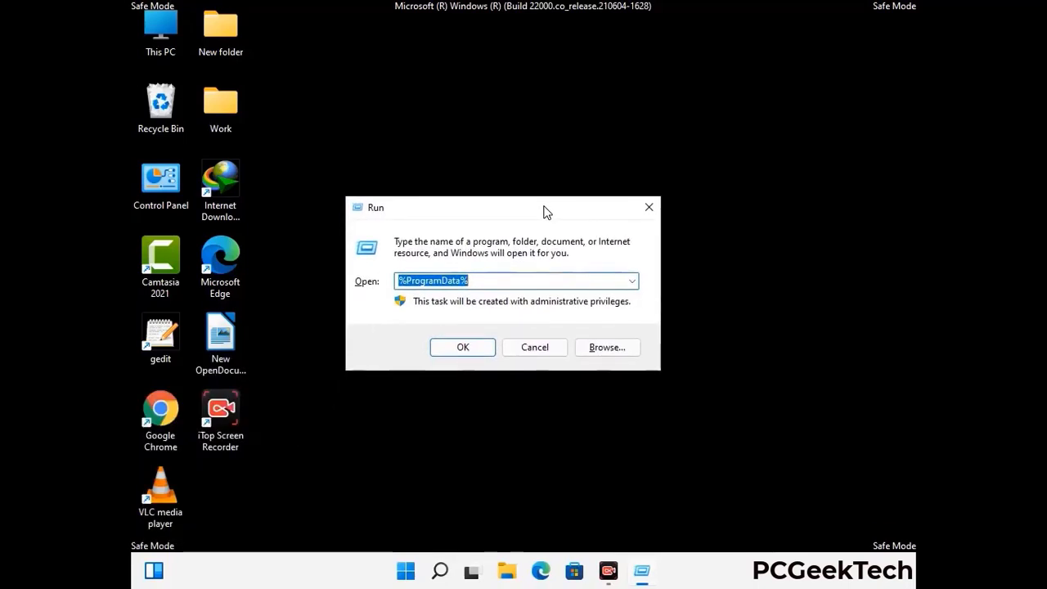
{"action": "type", "text": "%Wi"}
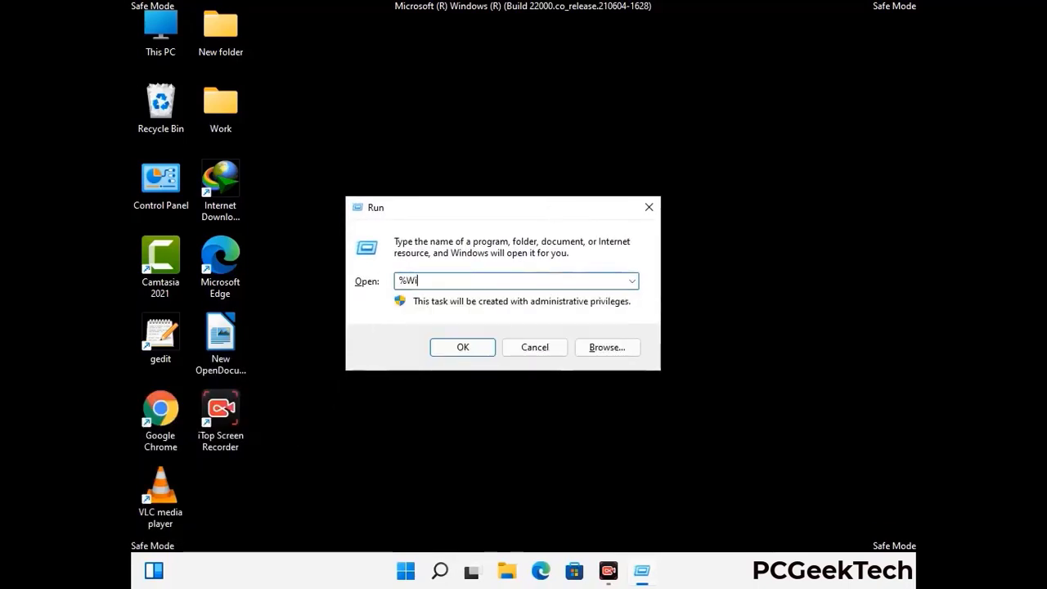
{"action": "type", "text": "nDir%"}
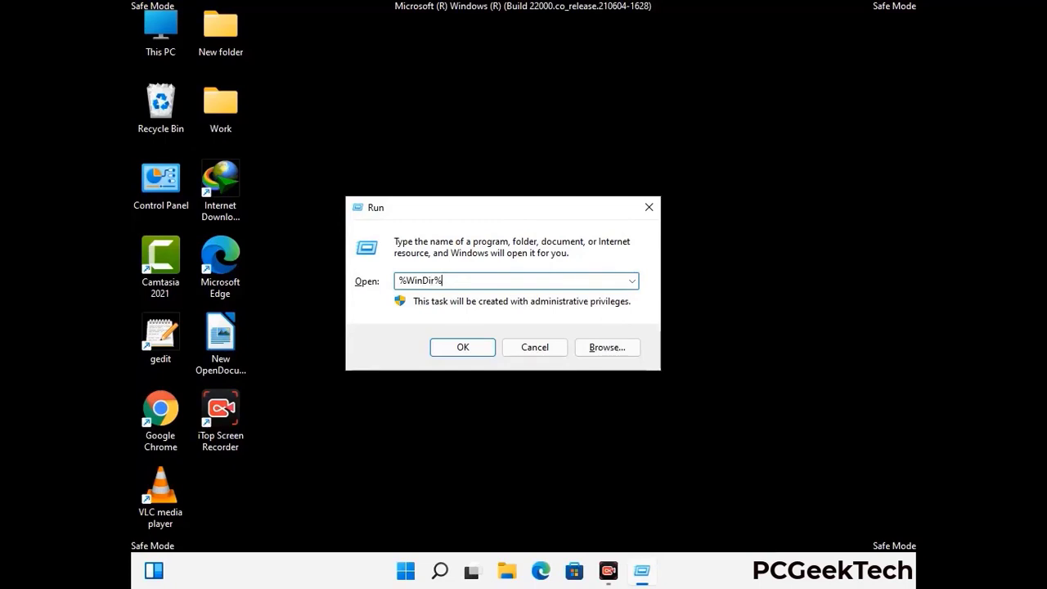
{"action": "key", "text": "Return"}
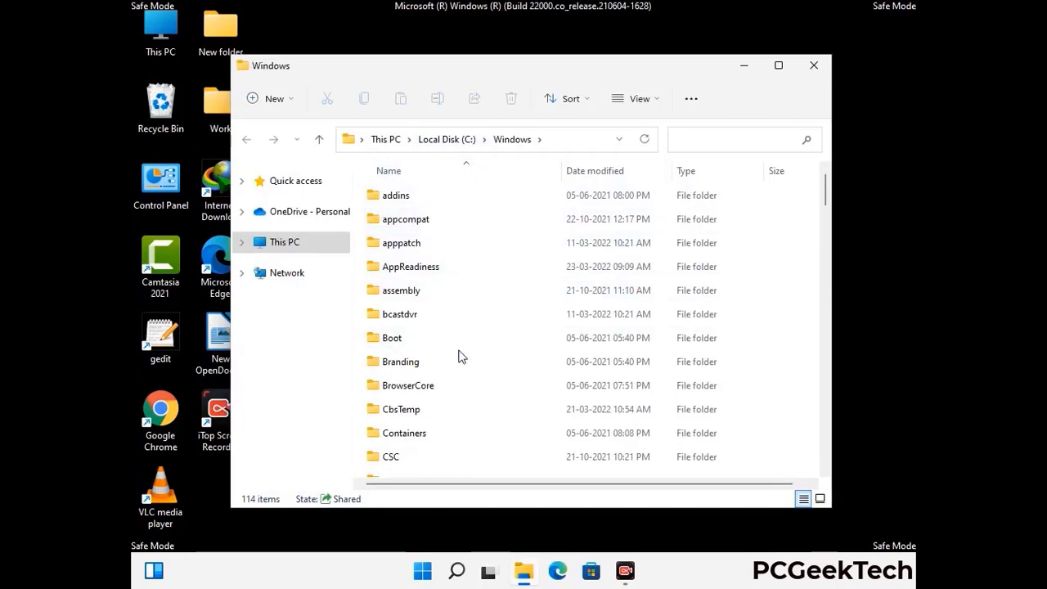
{"action": "scroll", "coordinate": [460, 358], "scroll_direction": "down", "scroll_amount": 1}
{"action": "scroll", "coordinate": [462, 364], "scroll_direction": "down", "scroll_amount": 3}
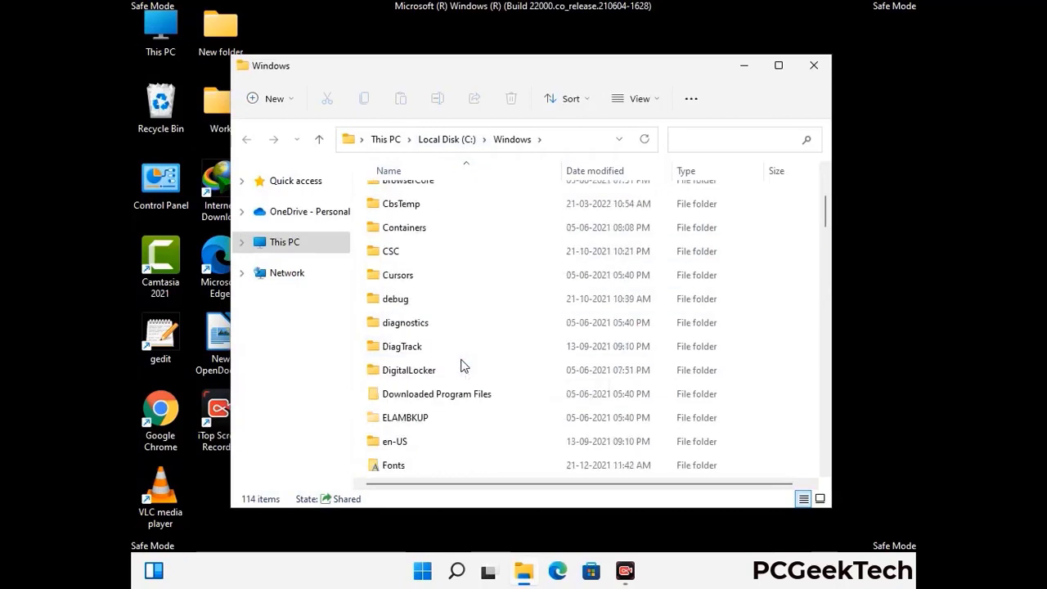
{"action": "scroll", "coordinate": [461, 368], "scroll_direction": "down", "scroll_amount": 5}
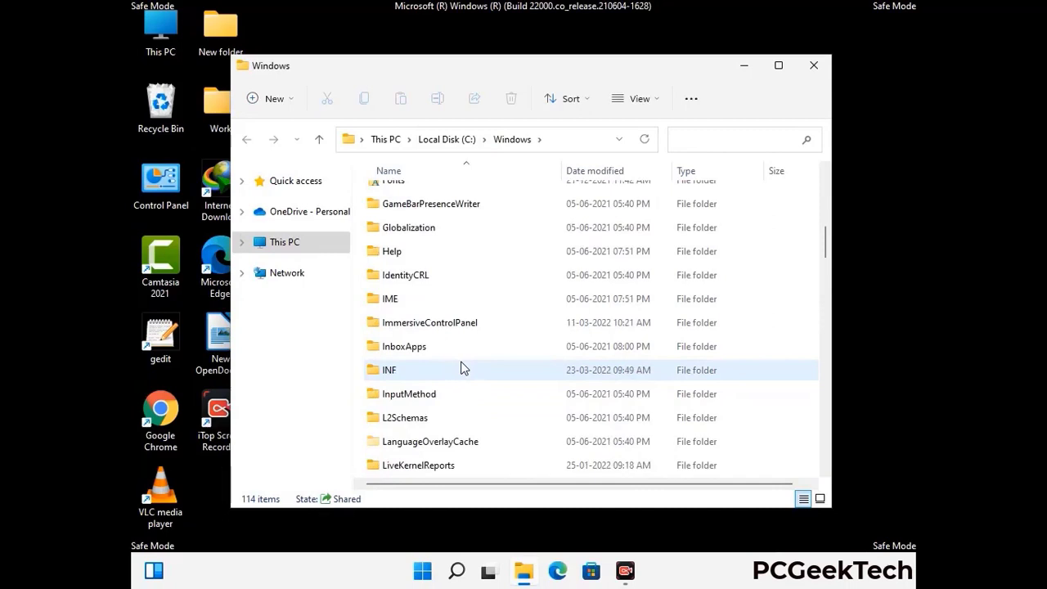
{"action": "scroll", "coordinate": [461, 368], "scroll_direction": "down", "scroll_amount": 4}
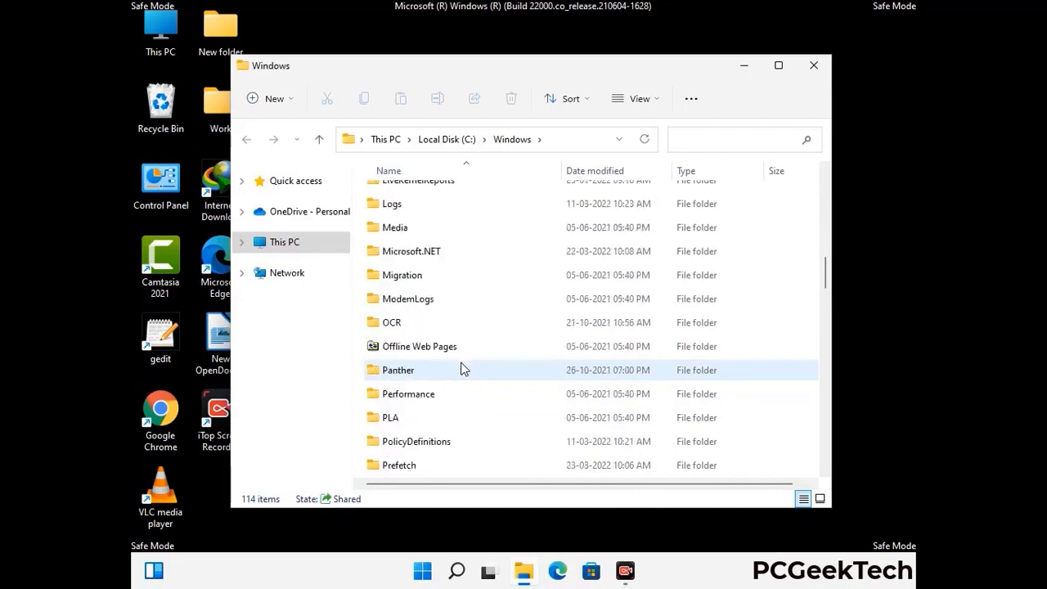
{"action": "scroll", "coordinate": [461, 368], "scroll_direction": "down", "scroll_amount": 7}
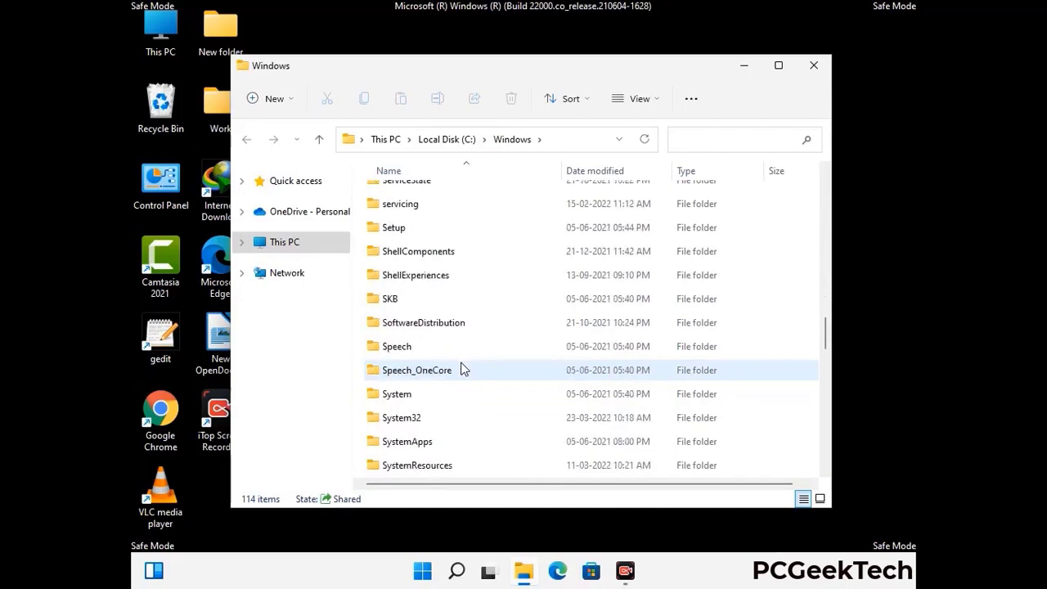
{"action": "scroll", "coordinate": [461, 369], "scroll_direction": "down", "scroll_amount": 7}
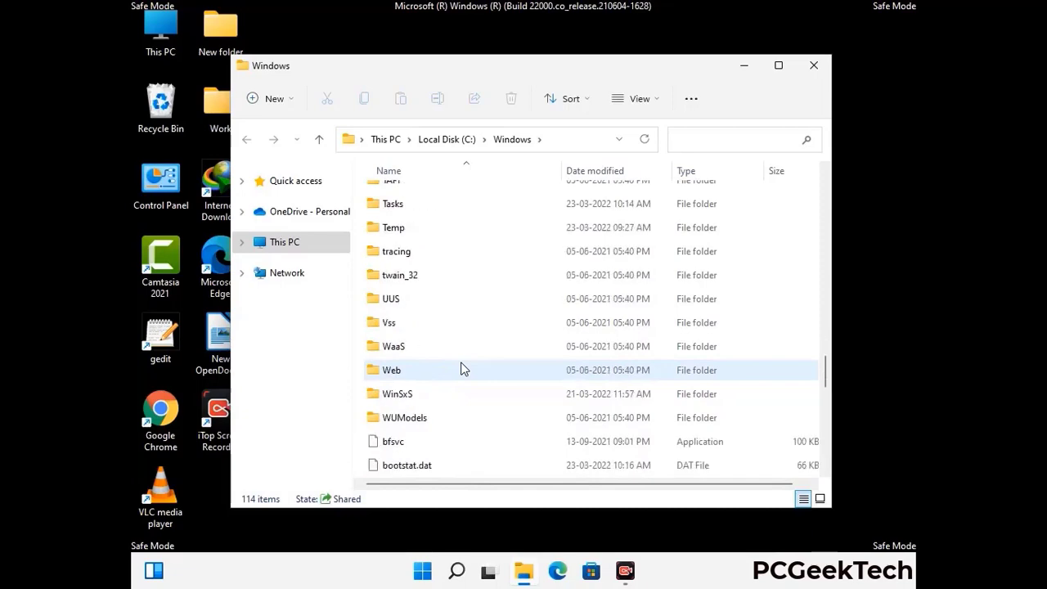
{"action": "scroll", "coordinate": [460, 368], "scroll_direction": "down", "scroll_amount": 7}
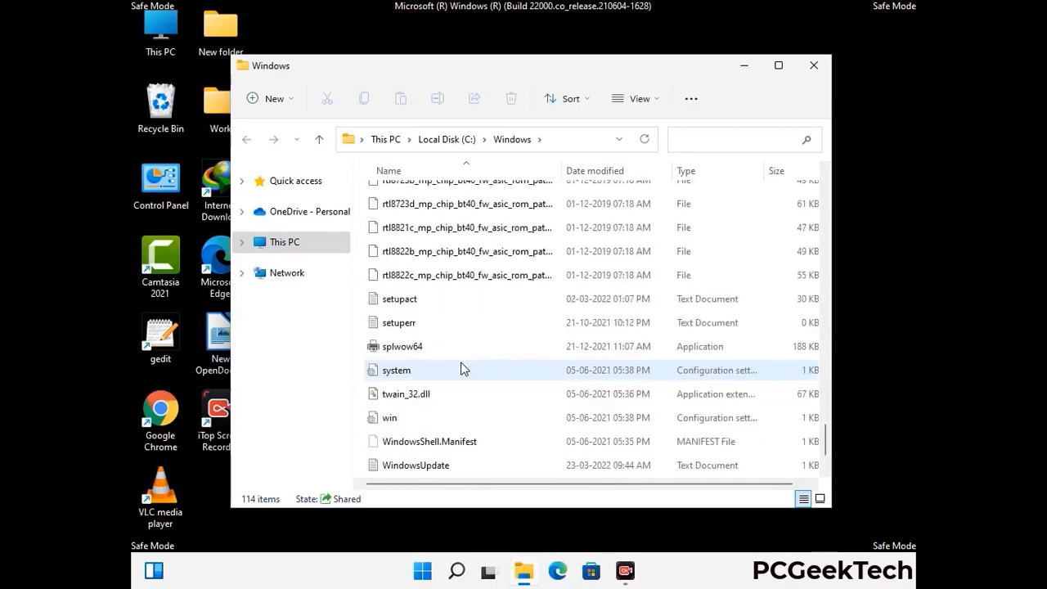
{"action": "scroll", "coordinate": [461, 369], "scroll_direction": "up", "scroll_amount": 13}
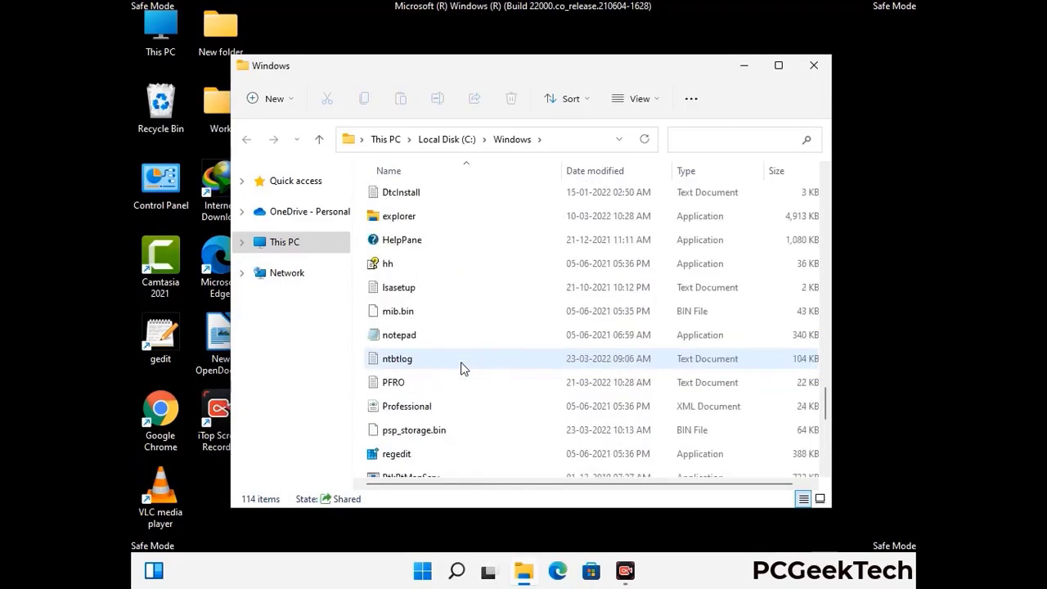
{"action": "scroll", "coordinate": [461, 368], "scroll_direction": "up", "scroll_amount": 3}
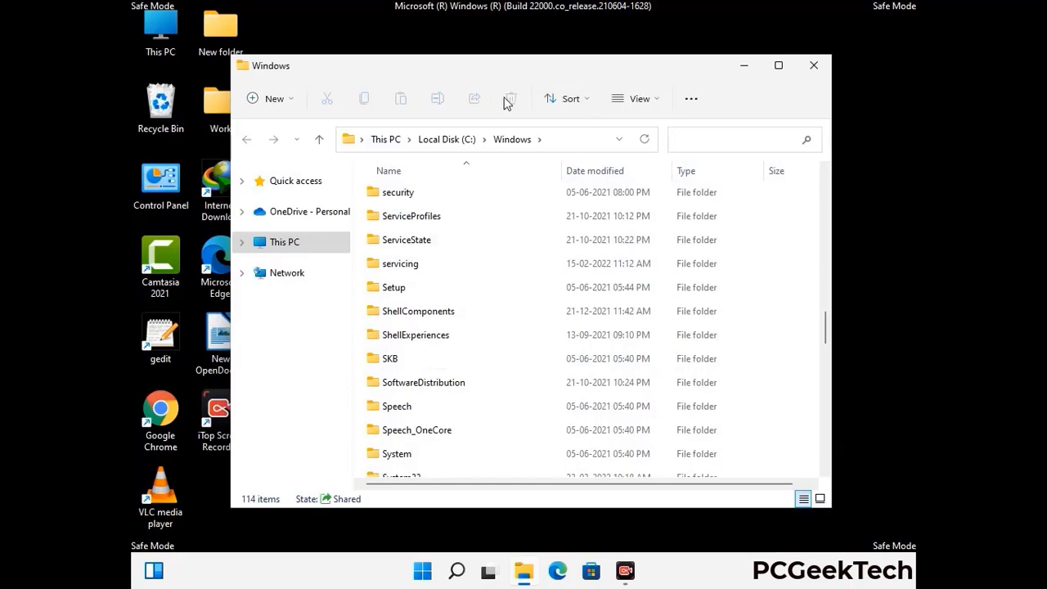
{"action": "left_click", "coordinate": [819, 67]}
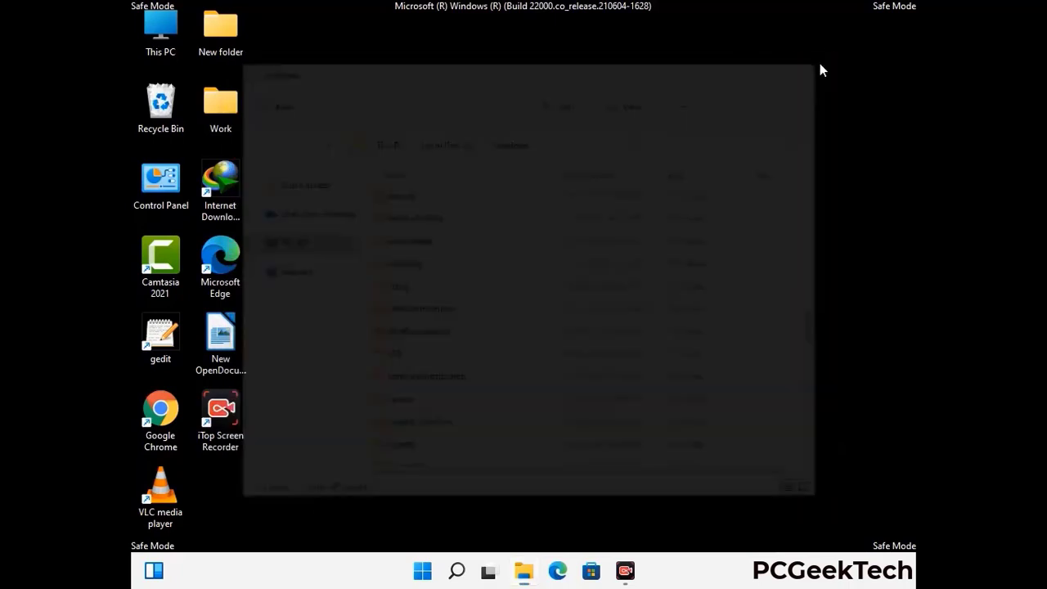
Run %temp% to open the AppData\Local\Temp folder.
{"action": "key", "text": "super+r"}
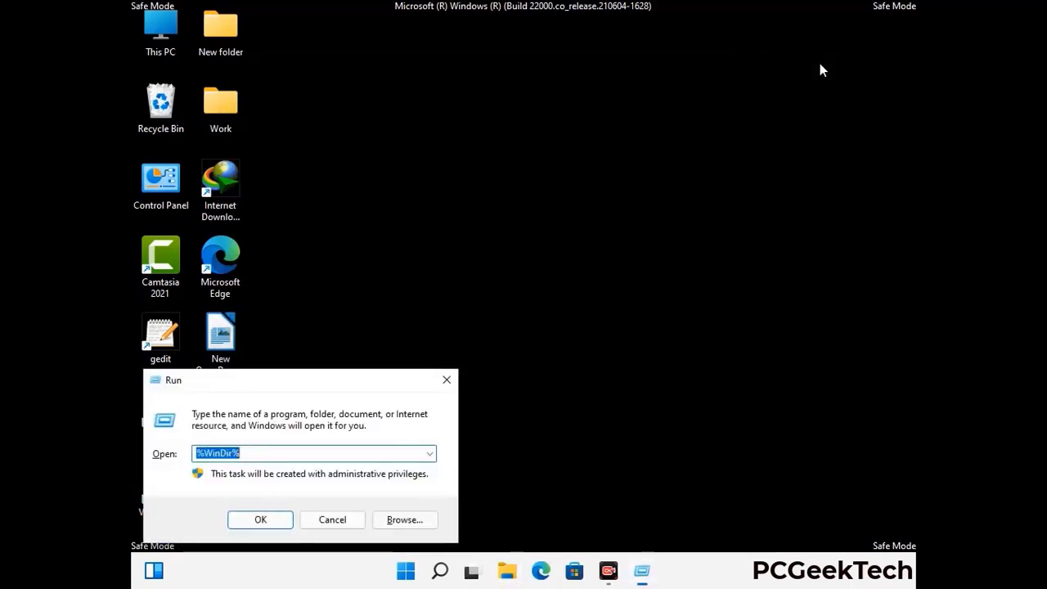
{"action": "left_click_drag", "start_coordinate": [348, 387], "coordinate": [594, 140]}
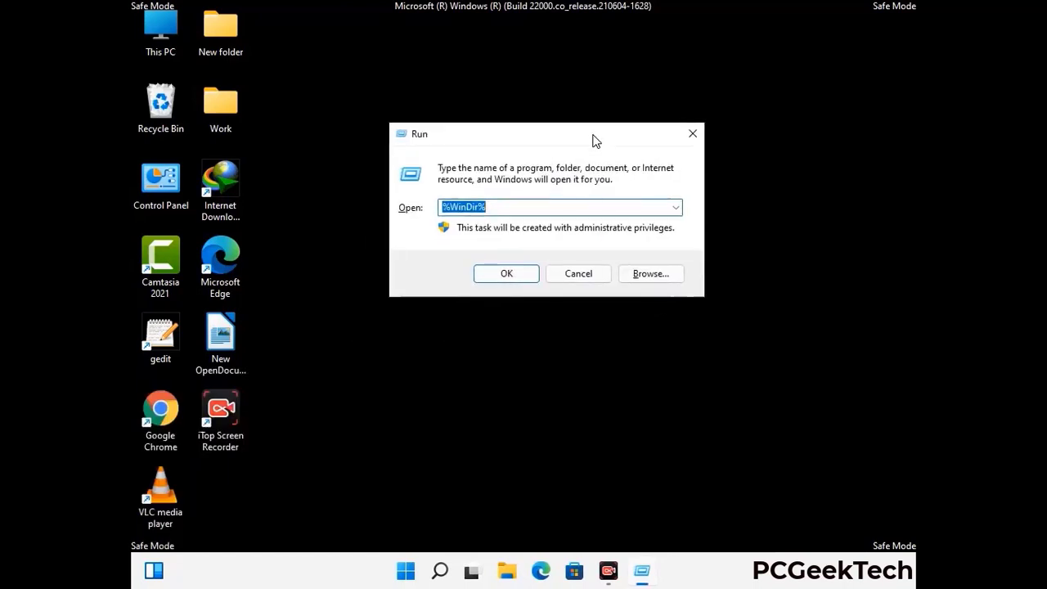
{"action": "type", "text": "%temp%"}
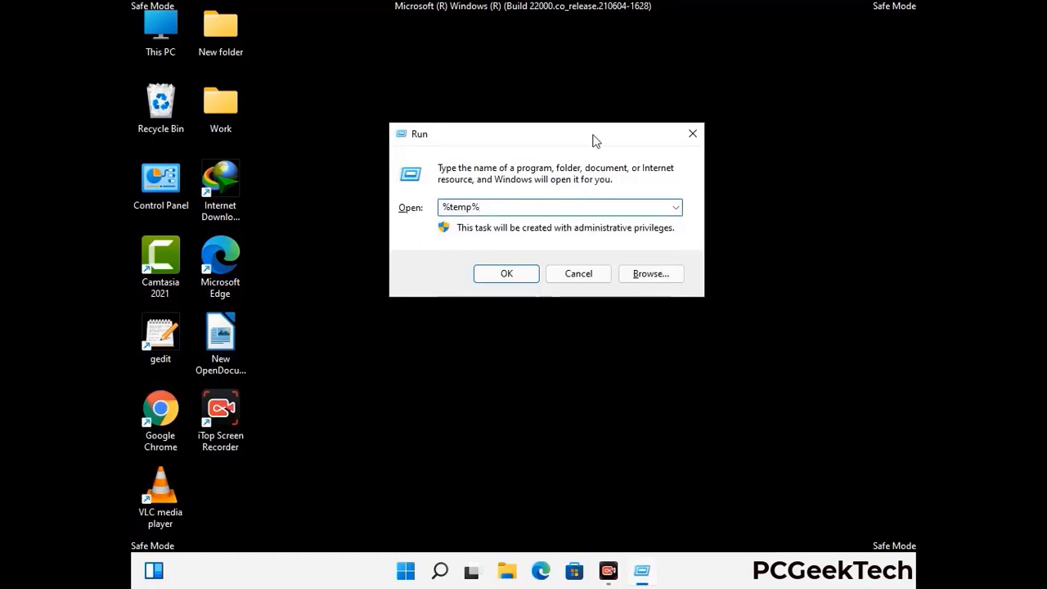
{"action": "left_click", "coordinate": [524, 273]}
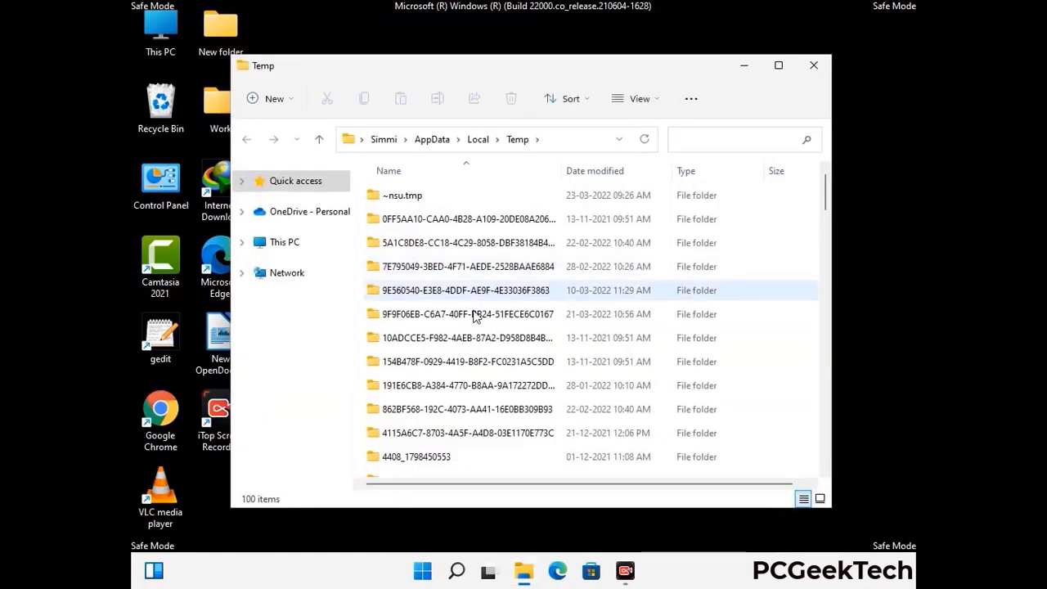
Select all 100 Temp items, delete them, and close the window.
{"action": "left_click", "coordinate": [474, 315]}
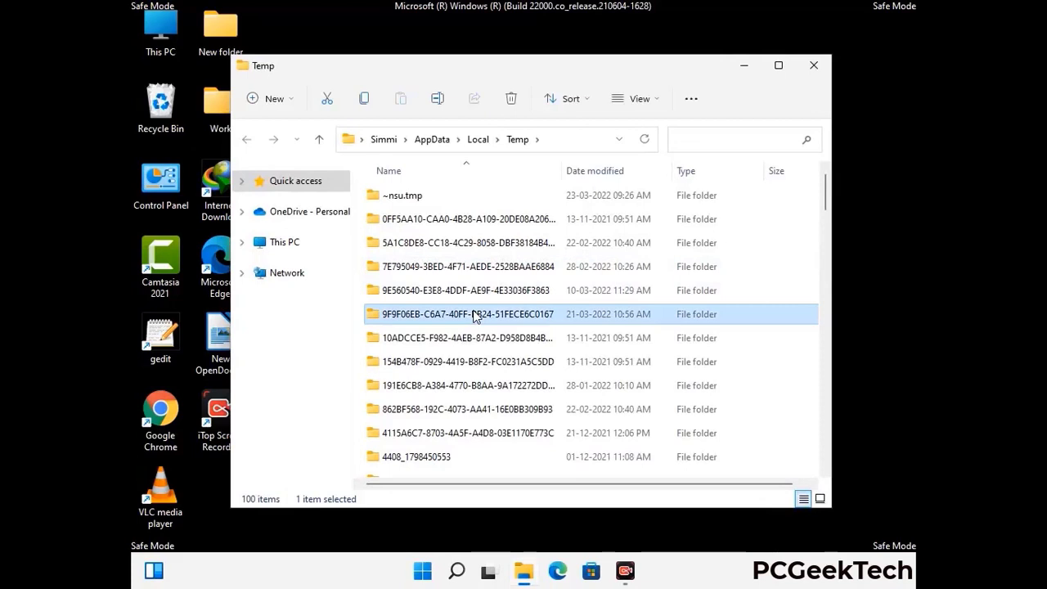
{"action": "key", "text": "ctrl+a"}
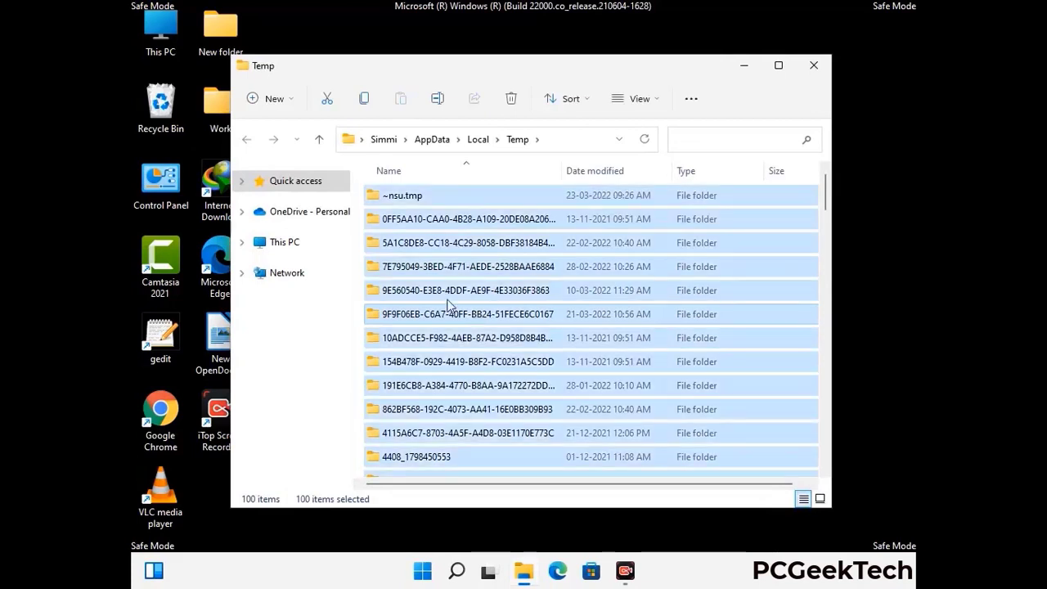
{"action": "left_click", "coordinate": [513, 99]}
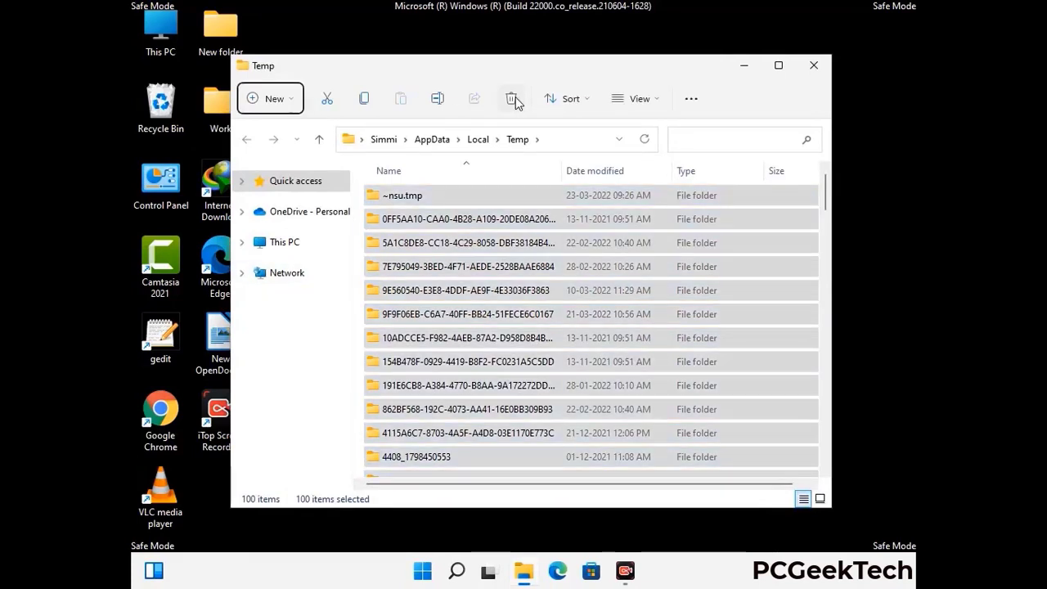
{"action": "left_click", "coordinate": [814, 65]}
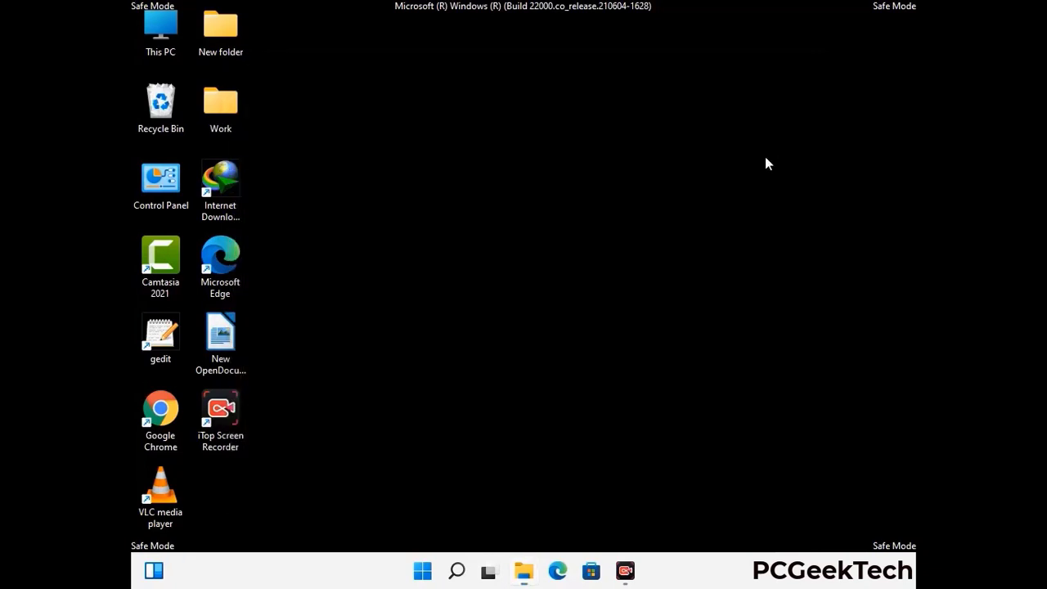
Open the C:\Windows\Temp folder by running 'temp' from the Run box.
{"action": "key", "text": "super+r"}
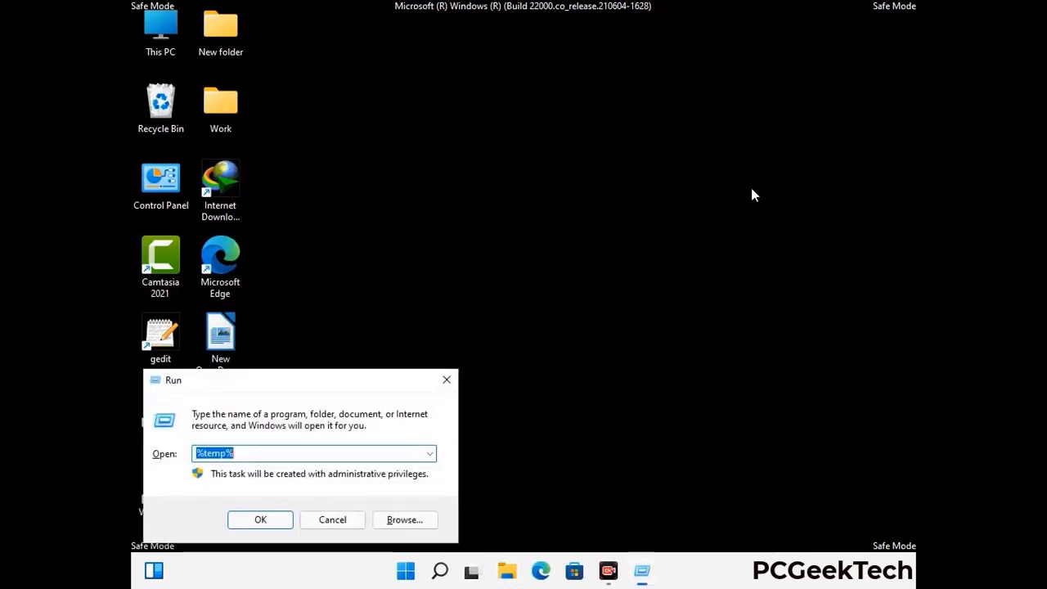
{"action": "left_click_drag", "start_coordinate": [351, 376], "coordinate": [597, 153]}
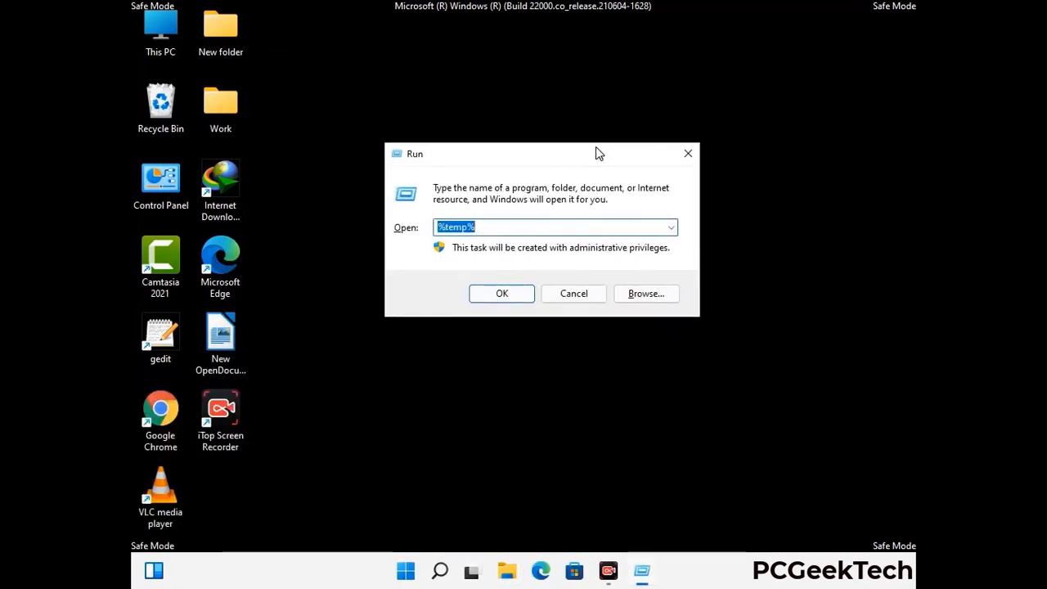
{"action": "type", "text": "temp"}
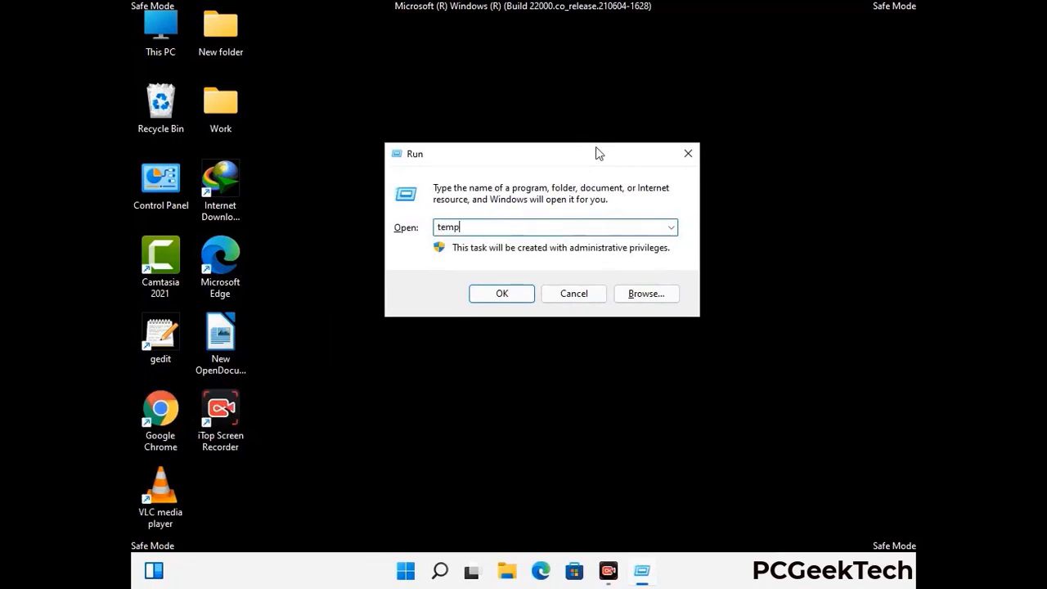
{"action": "key", "text": "Return"}
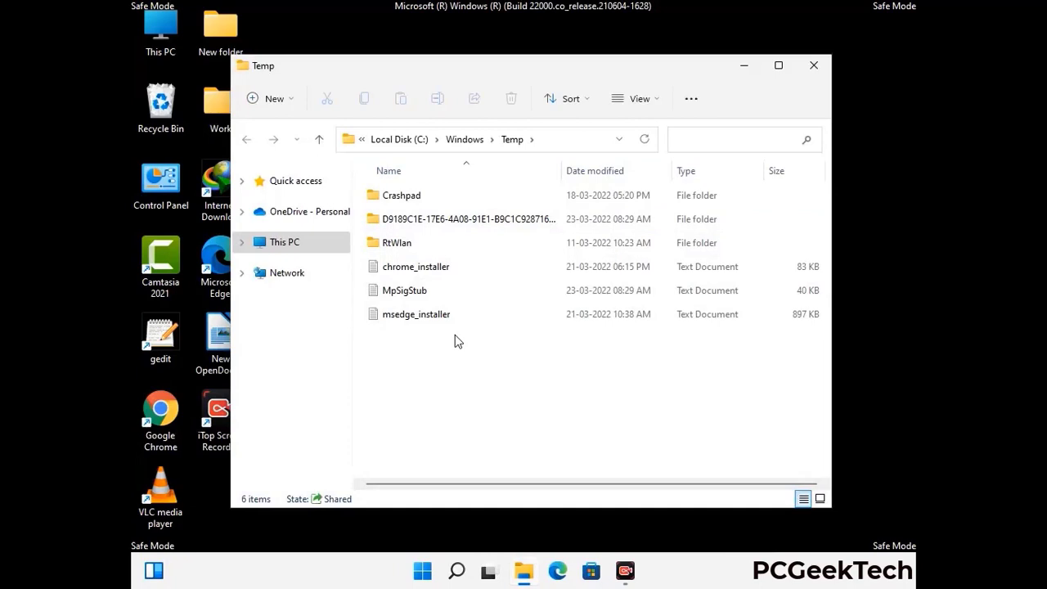
Delete all six items in Temp and close the emptied folder window.
{"action": "key", "text": "ctrl+a"}
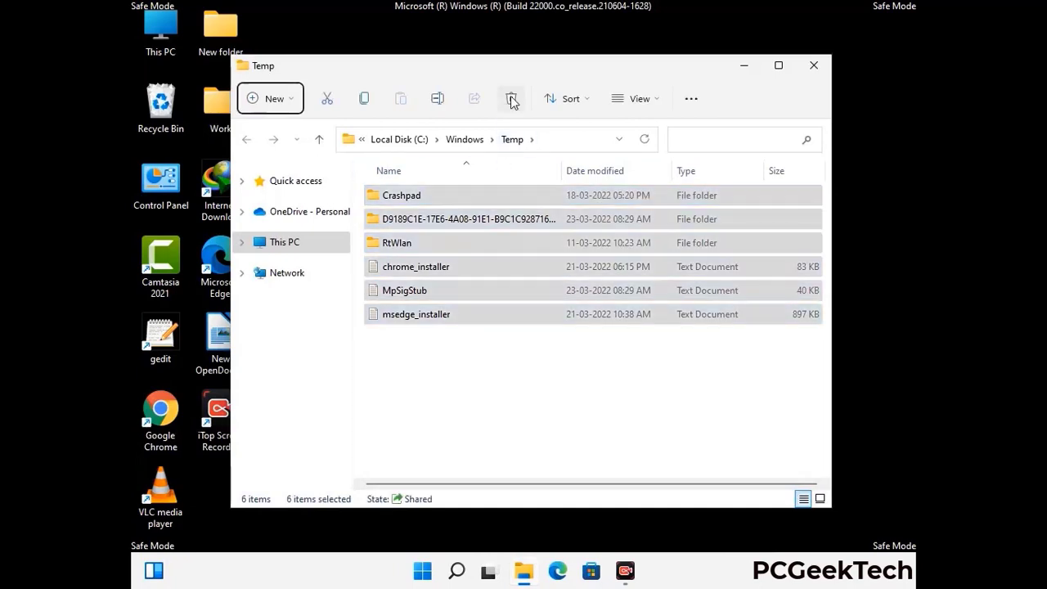
{"action": "left_click", "coordinate": [511, 99]}
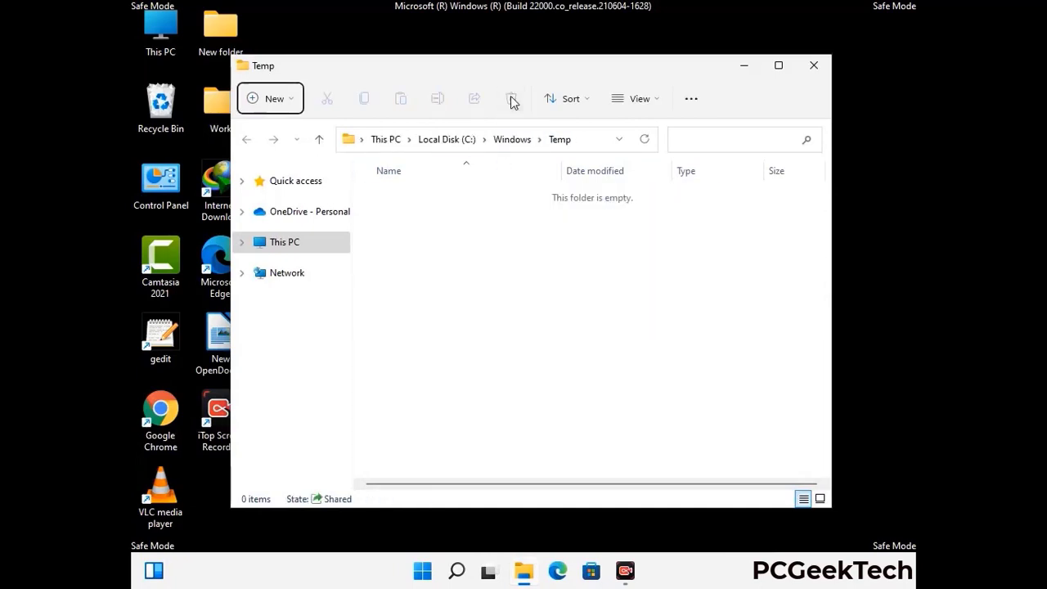
{"action": "left_click", "coordinate": [815, 66]}
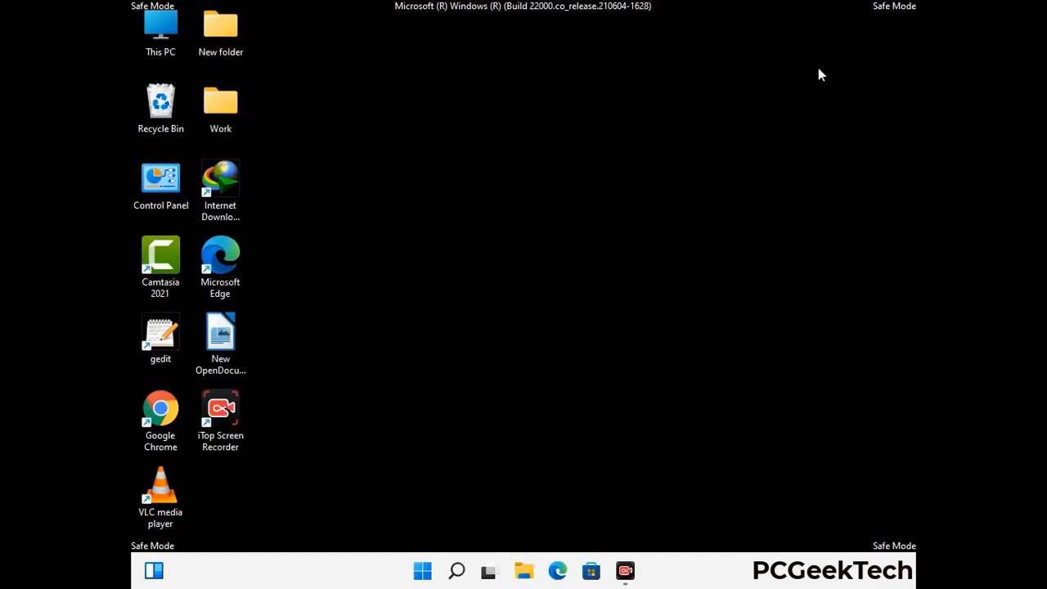
Launch Registry Editor with the regedit command.
{"action": "key", "text": "super+r"}
{"action": "left_click_drag", "start_coordinate": [320, 381], "coordinate": [545, 130]}
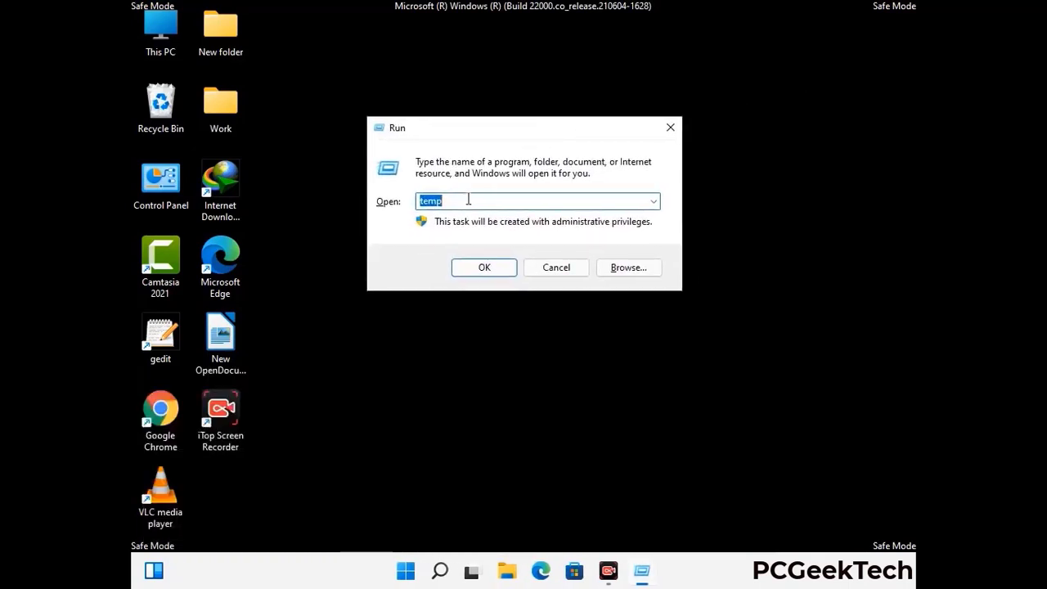
{"action": "type", "text": "regedit"}
{"action": "key", "text": "Return"}
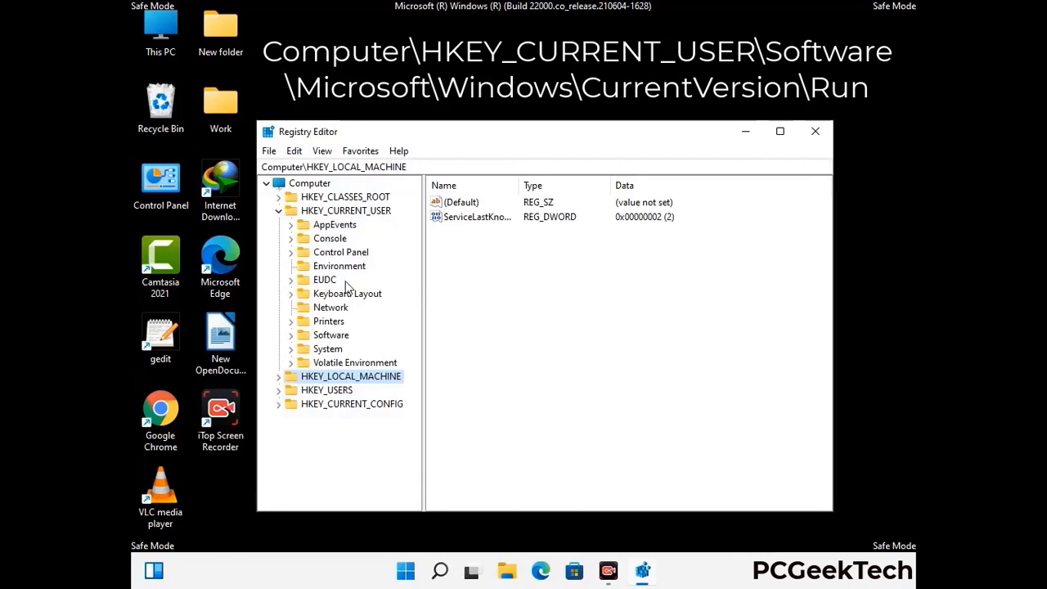
Expand HKEY_CURRENT_USER\Software\Microsoft in the key tree.
{"action": "left_click", "coordinate": [327, 338]}
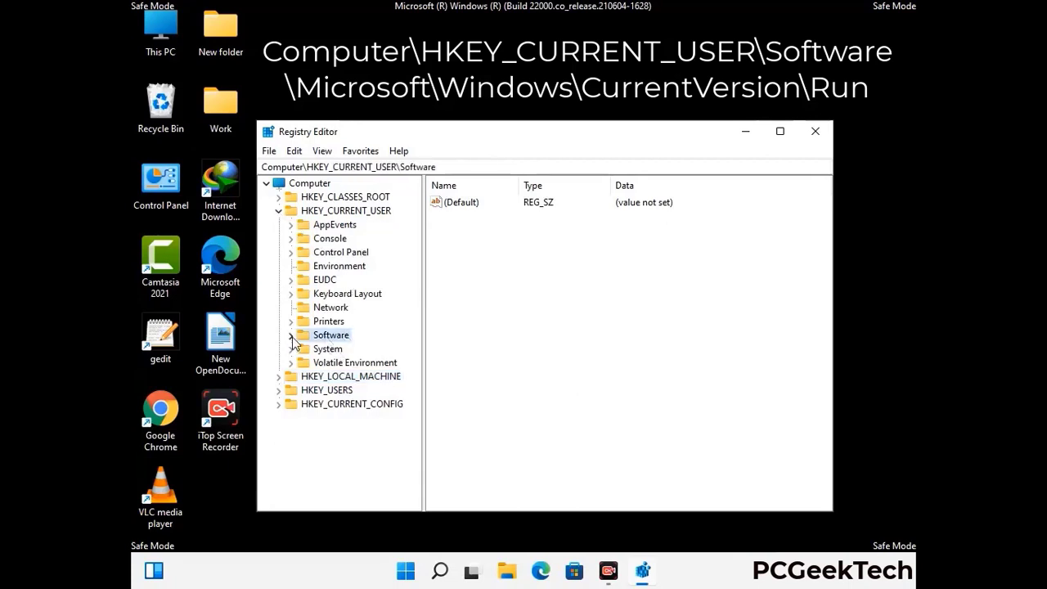
{"action": "left_click", "coordinate": [290, 337]}
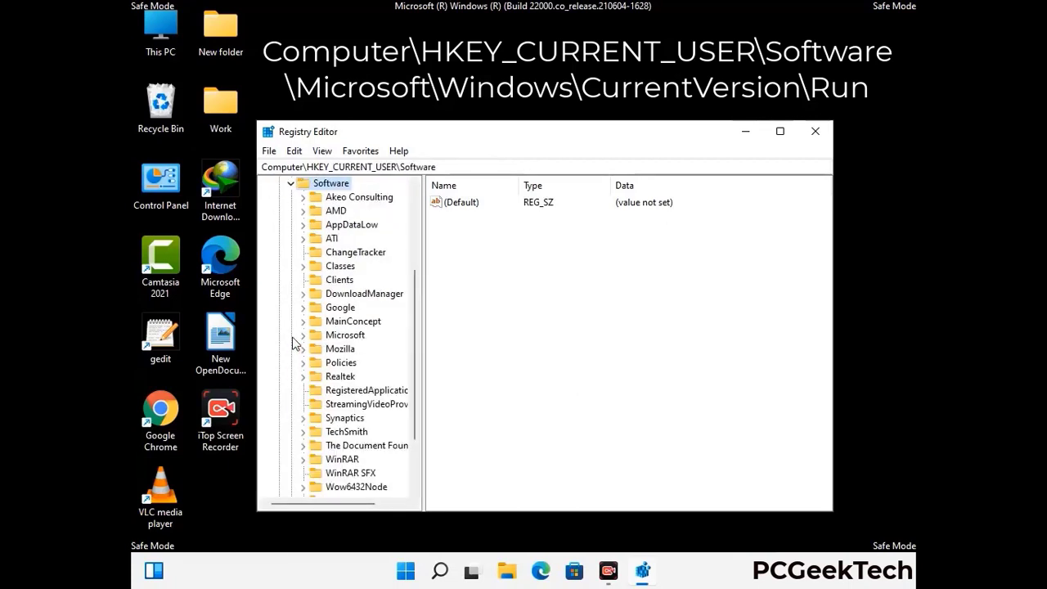
{"action": "double_click", "coordinate": [342, 336]}
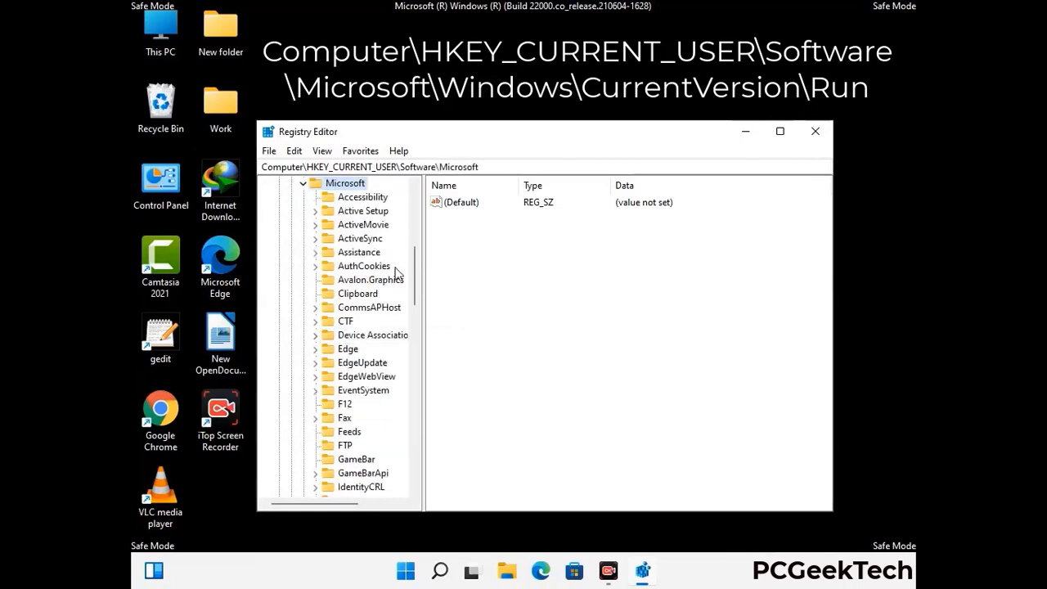
{"action": "scroll", "coordinate": [378, 358], "scroll_direction": "down", "scroll_amount": 2}
{"action": "scroll", "coordinate": [378, 357], "scroll_direction": "down", "scroll_amount": 2}
{"action": "scroll", "coordinate": [379, 357], "scroll_direction": "down", "scroll_amount": 1}
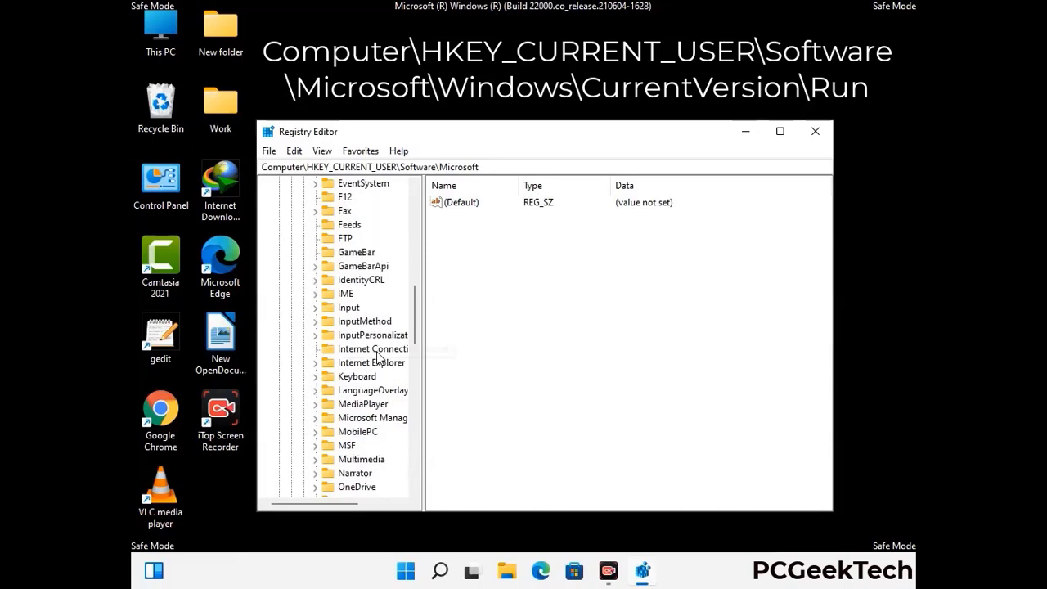
{"action": "scroll", "coordinate": [379, 357], "scroll_direction": "down", "scroll_amount": 2}
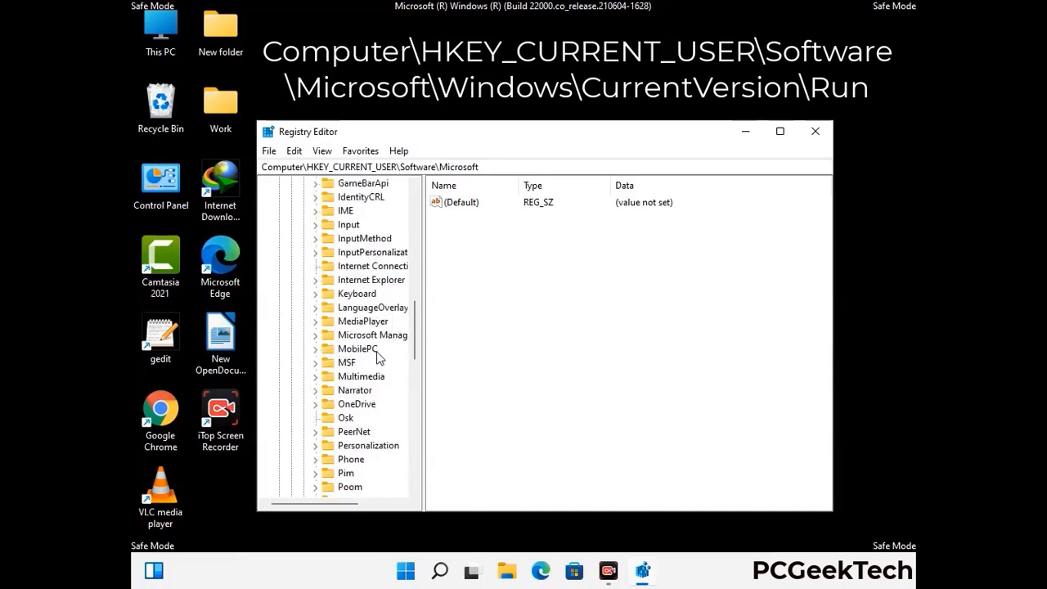
{"action": "scroll", "coordinate": [378, 357], "scroll_direction": "down", "scroll_amount": 7}
{"action": "scroll", "coordinate": [379, 358], "scroll_direction": "down", "scroll_amount": 3}
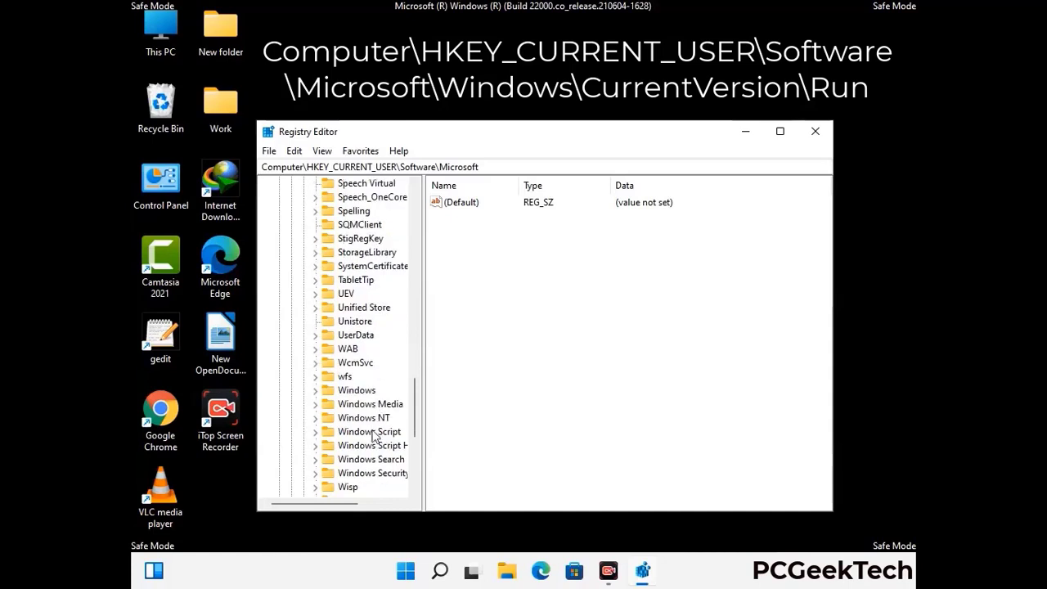
Expand Windows > CurrentVersion and select the Run key to list startup entries.
{"action": "double_click", "coordinate": [357, 390]}
{"action": "scroll", "coordinate": [379, 383], "scroll_direction": "down", "scroll_amount": 1}
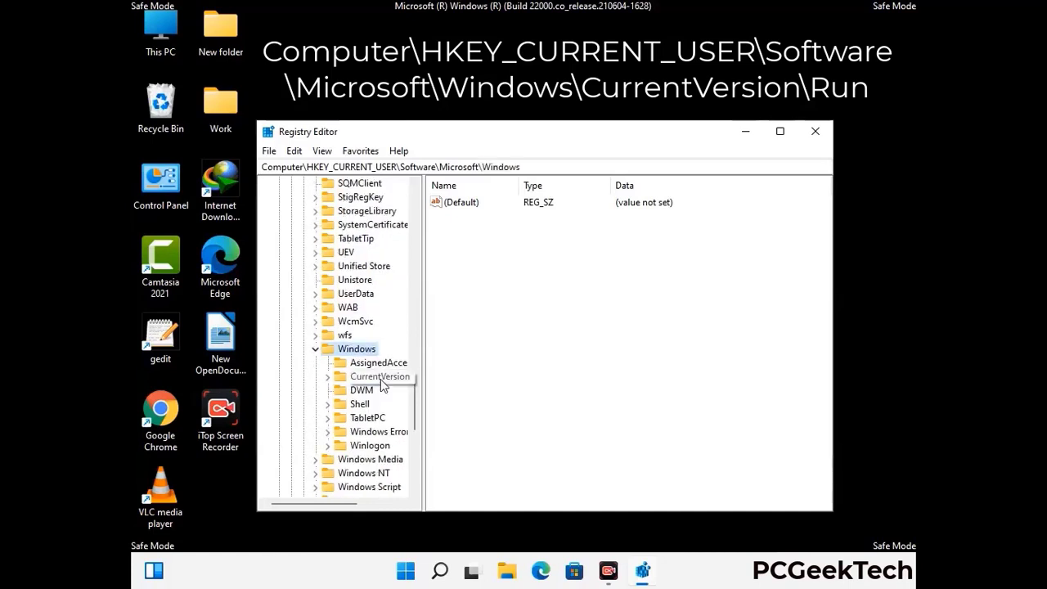
{"action": "double_click", "coordinate": [380, 377]}
{"action": "scroll", "coordinate": [377, 360], "scroll_direction": "down", "scroll_amount": 5}
{"action": "scroll", "coordinate": [375, 355], "scroll_direction": "down", "scroll_amount": 4}
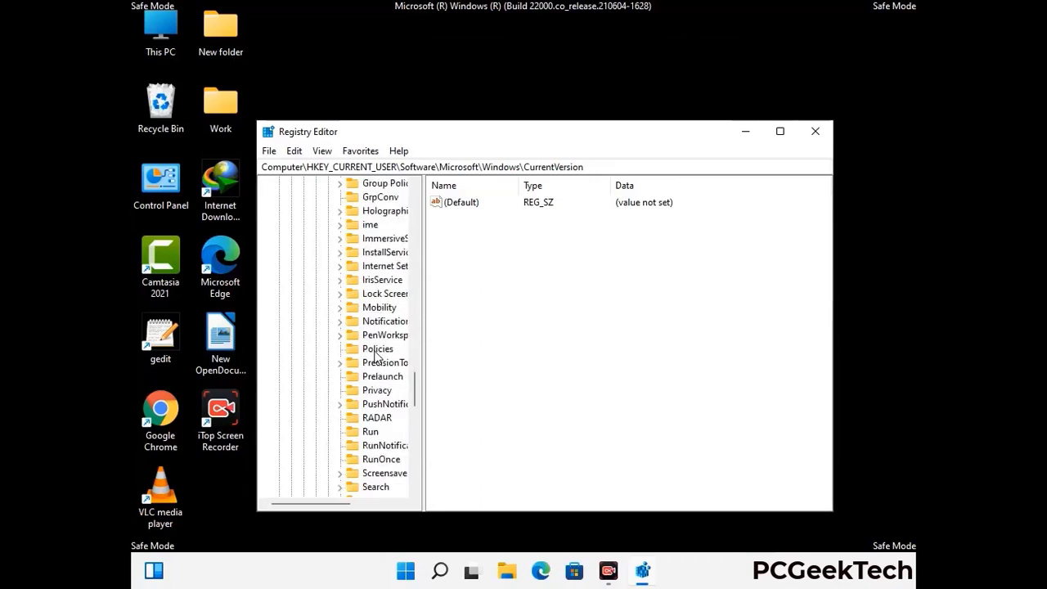
{"action": "scroll", "coordinate": [377, 356], "scroll_direction": "down", "scroll_amount": 1}
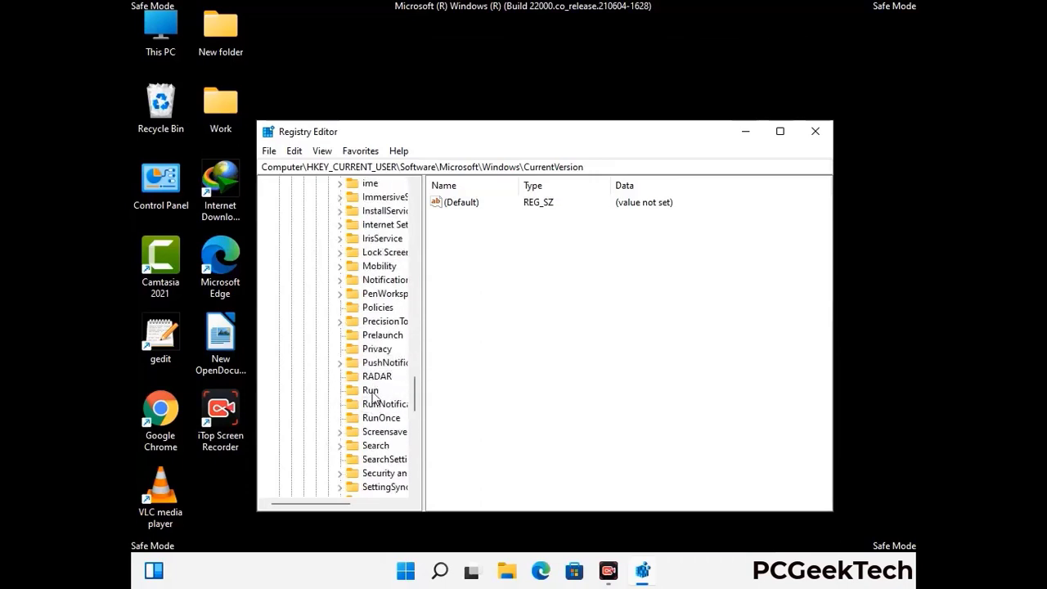
{"action": "left_click", "coordinate": [372, 392]}
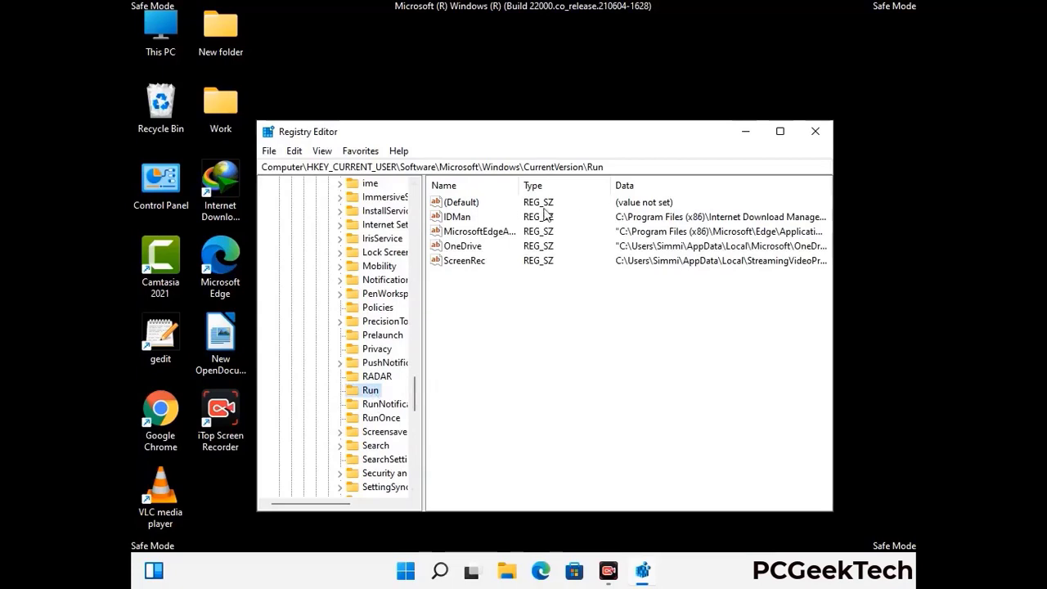
Delete the ScreenRec startup value, keeping IDMan, the Edge entry and OneDrive.
{"action": "left_click", "coordinate": [464, 263]}
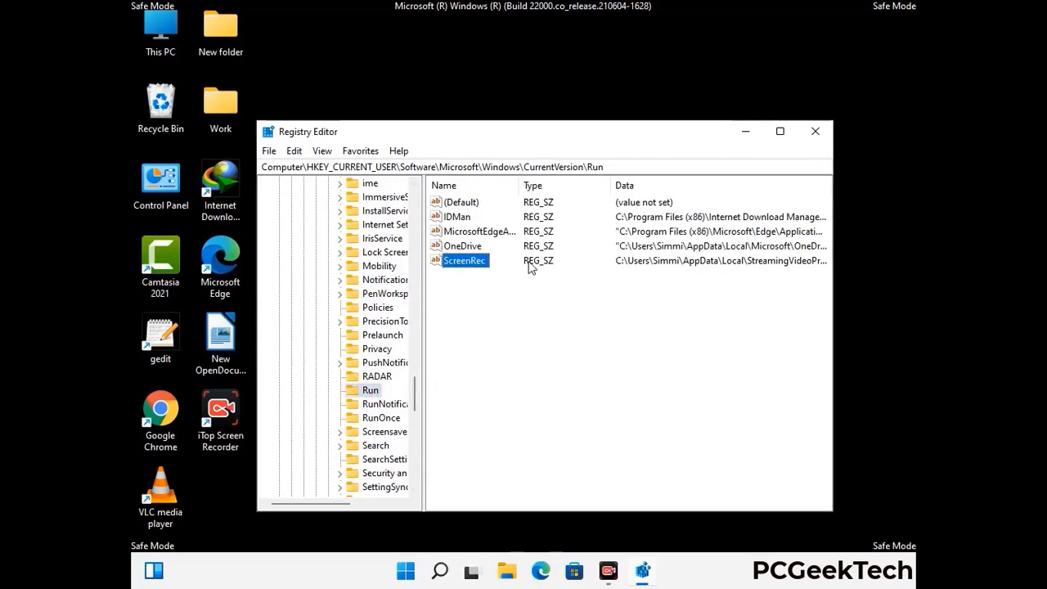
{"action": "left_click", "coordinate": [473, 267]}
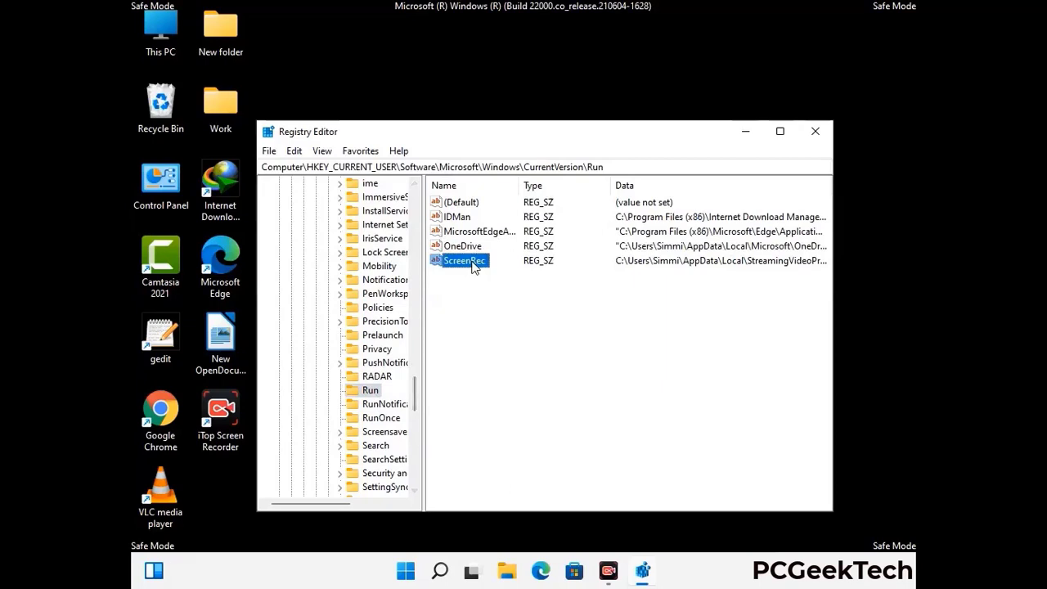
{"action": "right_click", "coordinate": [473, 267]}
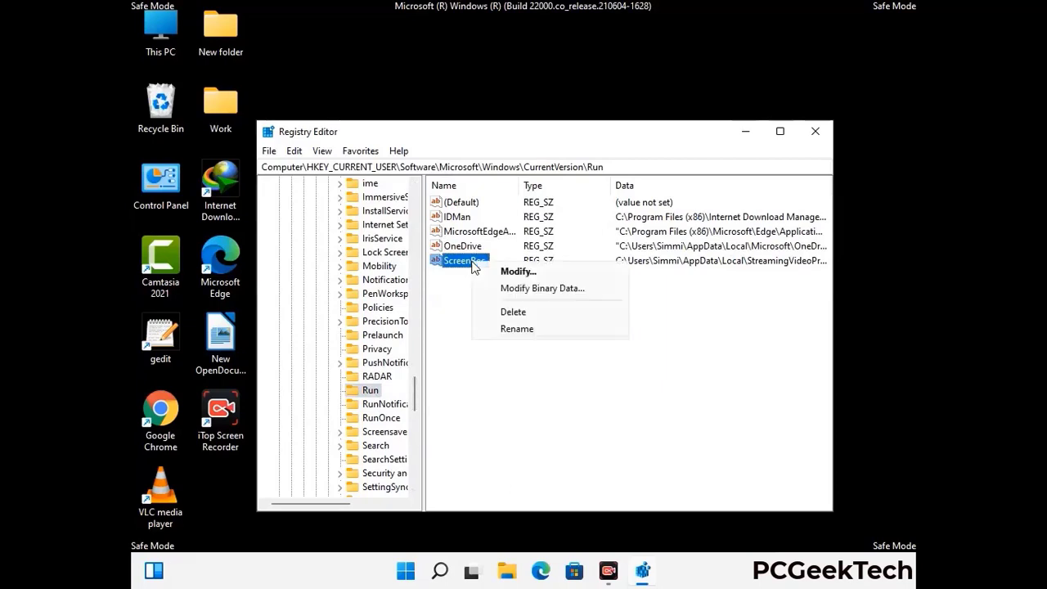
{"action": "left_click", "coordinate": [501, 310]}
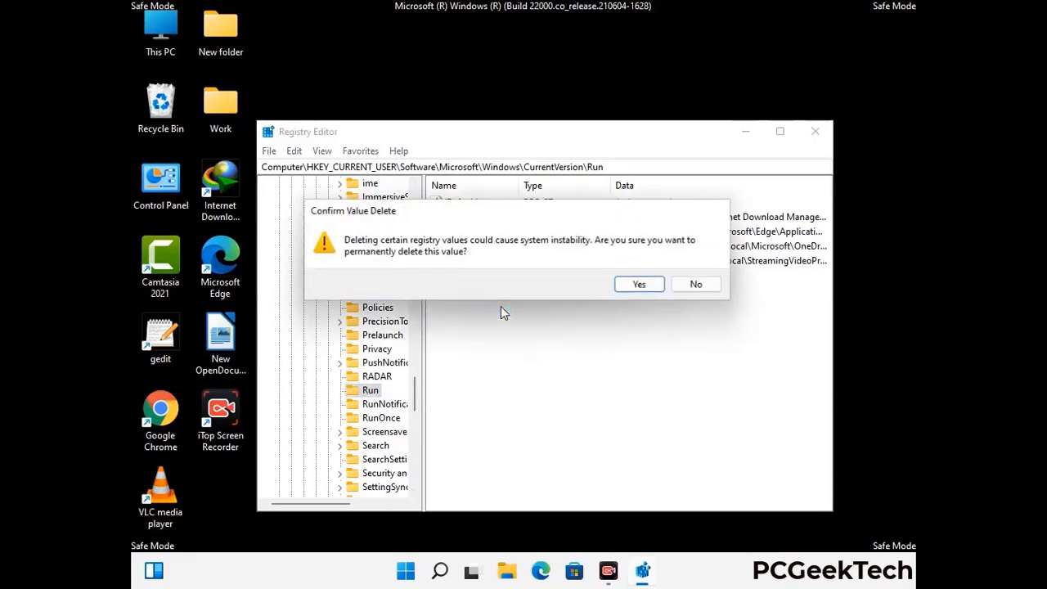
{"action": "left_click", "coordinate": [653, 285]}
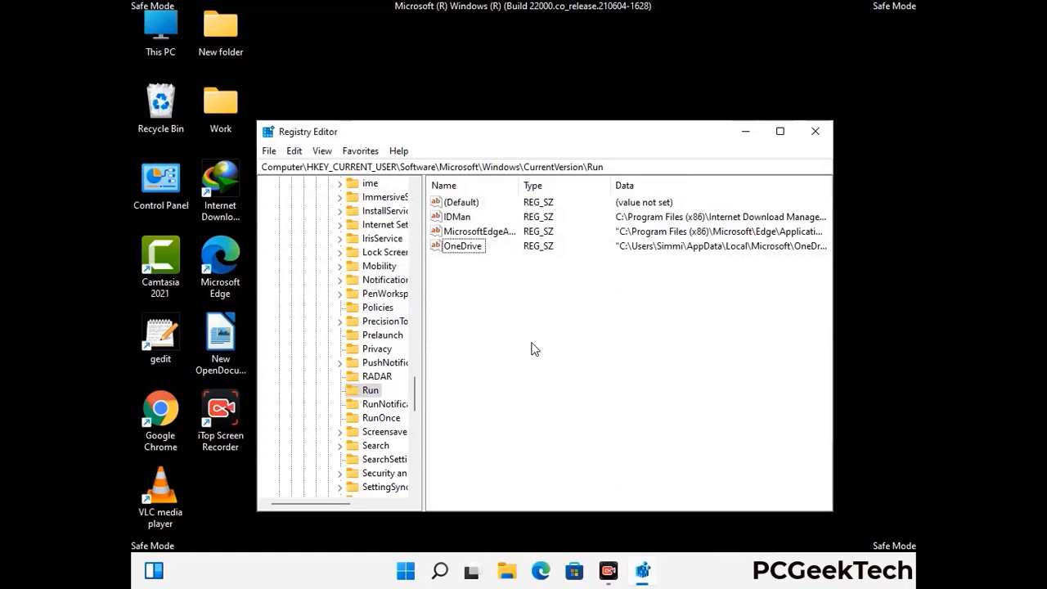
{"action": "key", "text": "ctrl+f"}
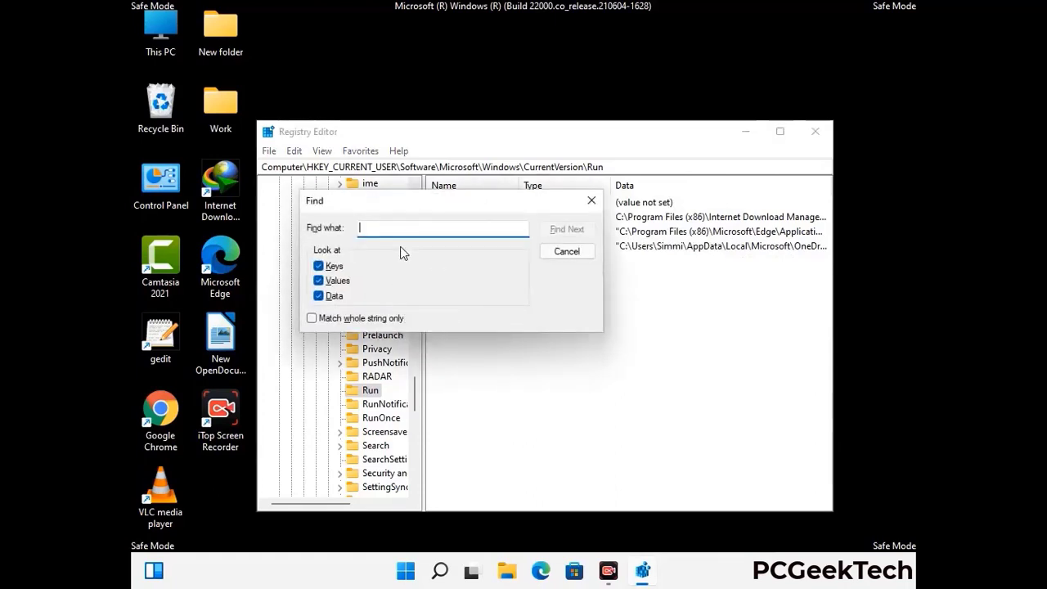
Search the registry for 'Virus Name', then stop and dismiss the search.
{"action": "type", "text": "Virus Name"}
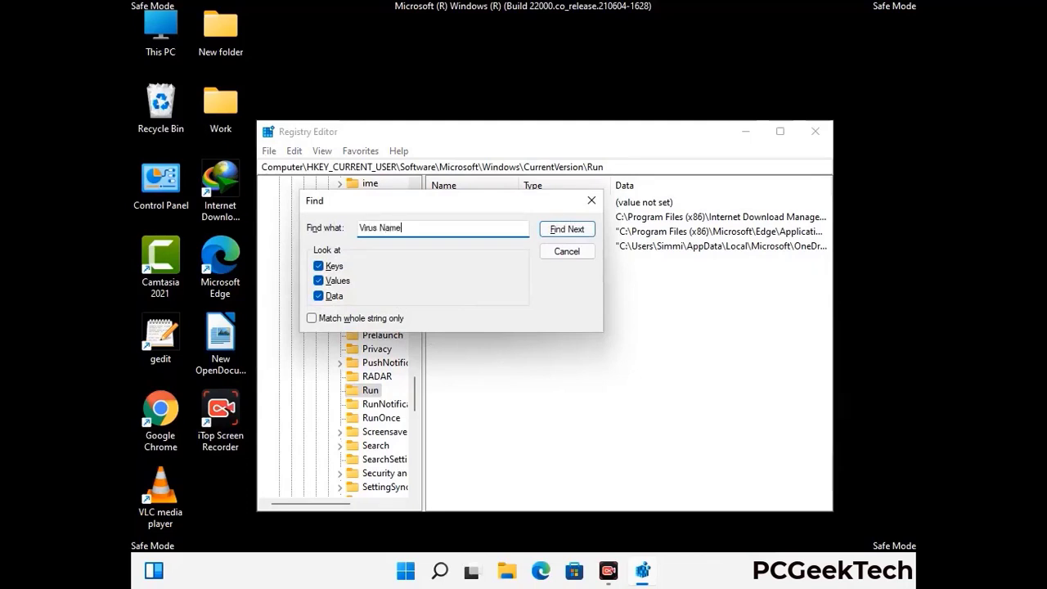
{"action": "left_click", "coordinate": [554, 231]}
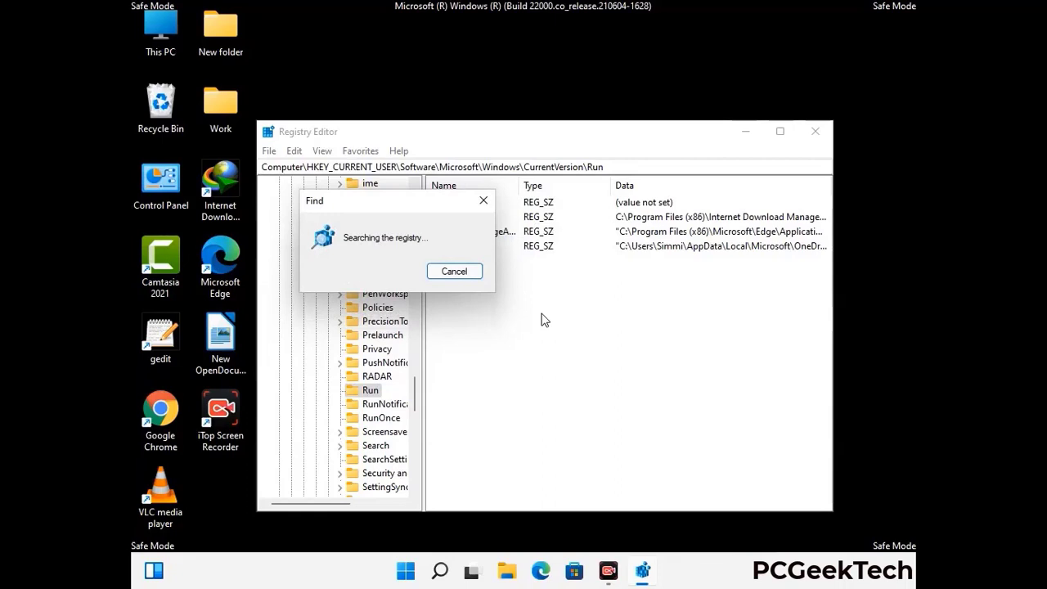
{"action": "left_click", "coordinate": [483, 201]}
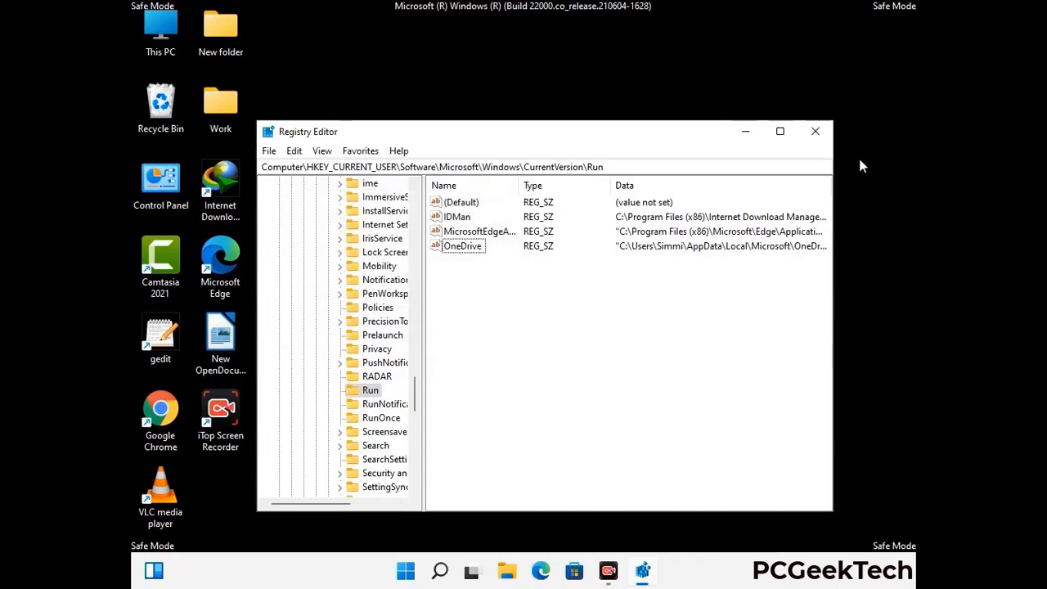
Close Registry Editor, run msconfig, and untick Safe boot in the Boot options.
{"action": "left_click", "coordinate": [816, 132]}
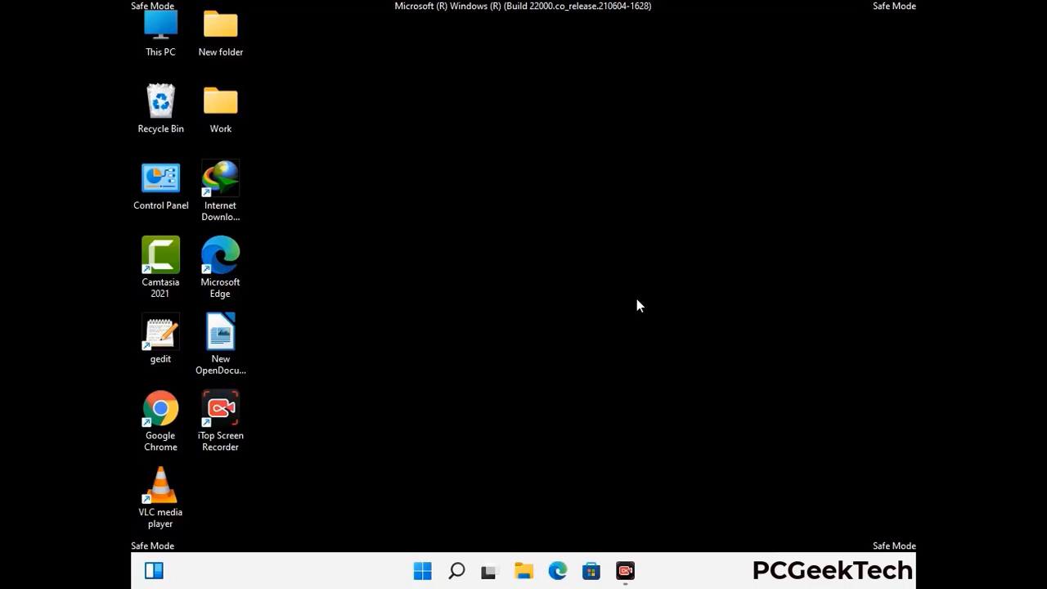
{"action": "key", "text": "super+r"}
{"action": "left_click_drag", "start_coordinate": [304, 381], "coordinate": [536, 161]}
{"action": "type", "text": "ms"}
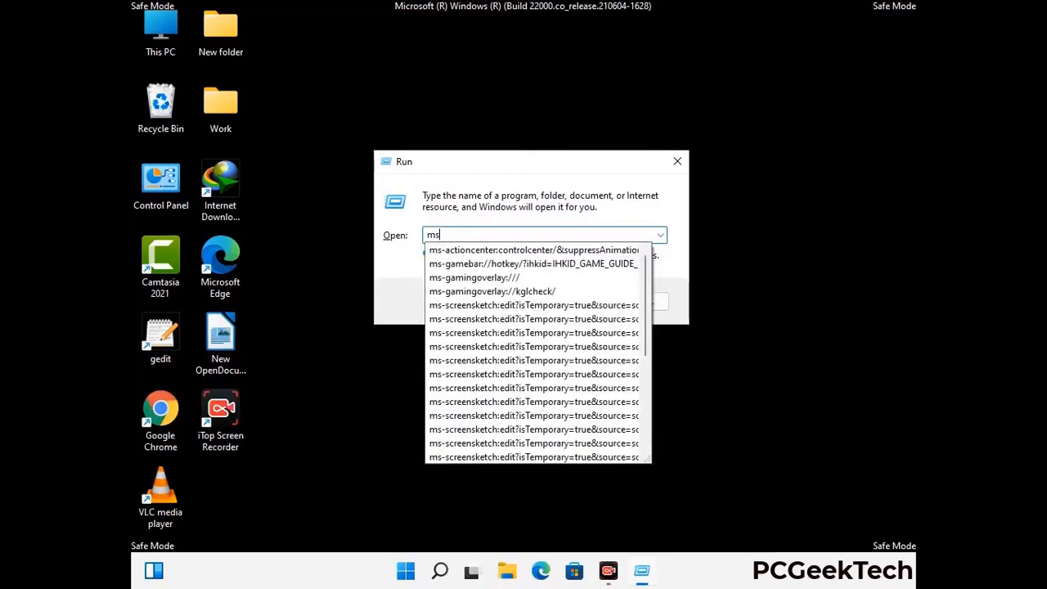
{"action": "type", "text": "config"}
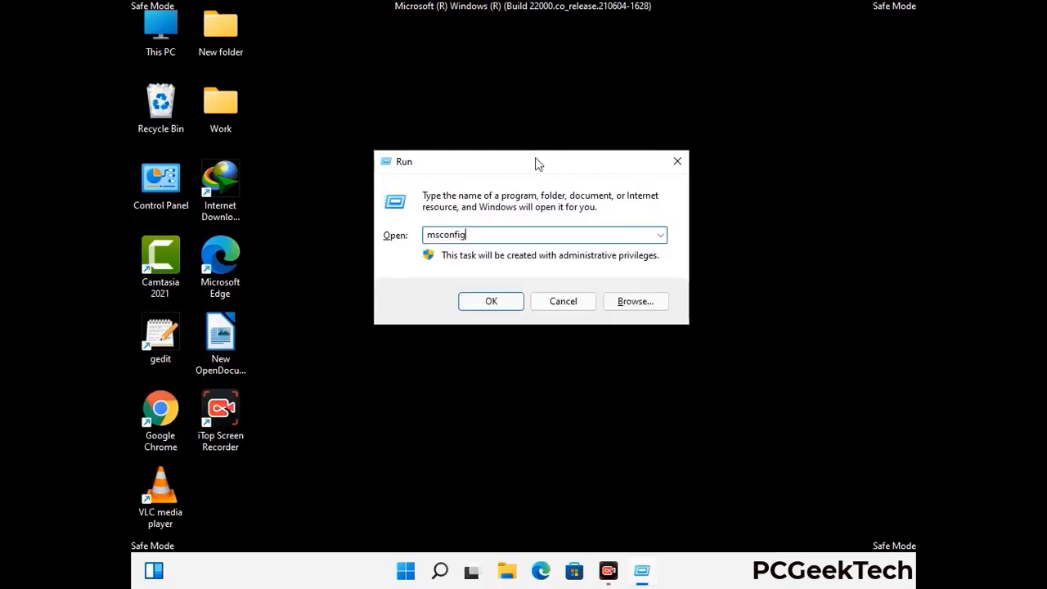
{"action": "left_click", "coordinate": [484, 299]}
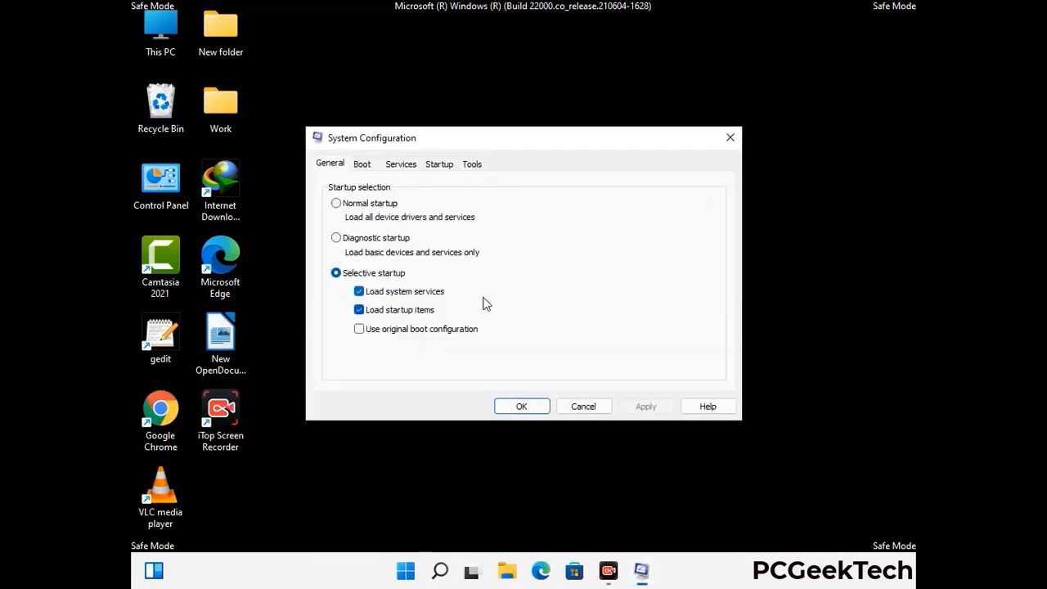
{"action": "left_click", "coordinate": [361, 164]}
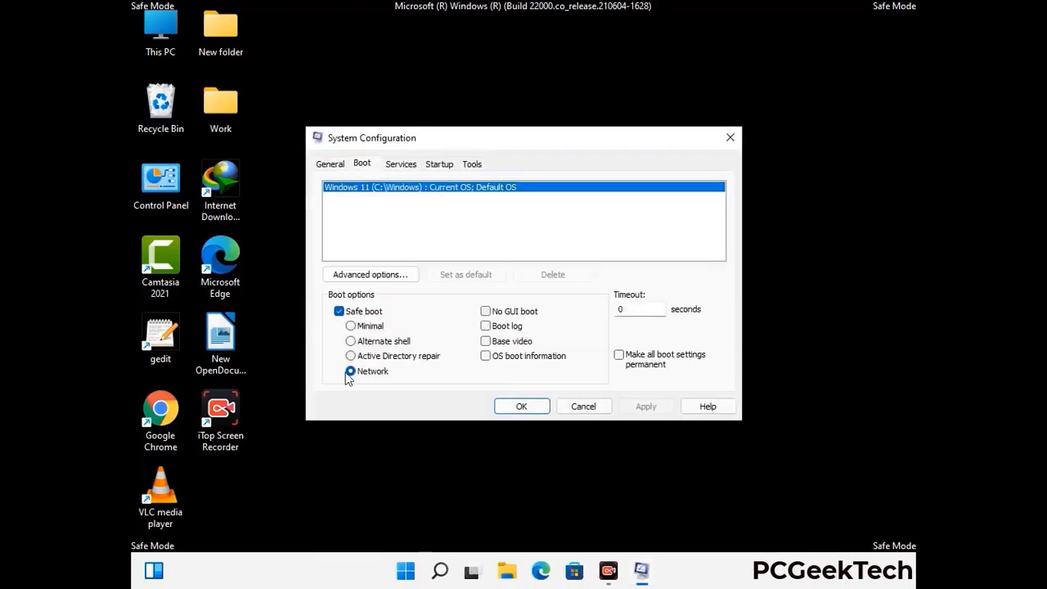
{"action": "left_click", "coordinate": [338, 311]}
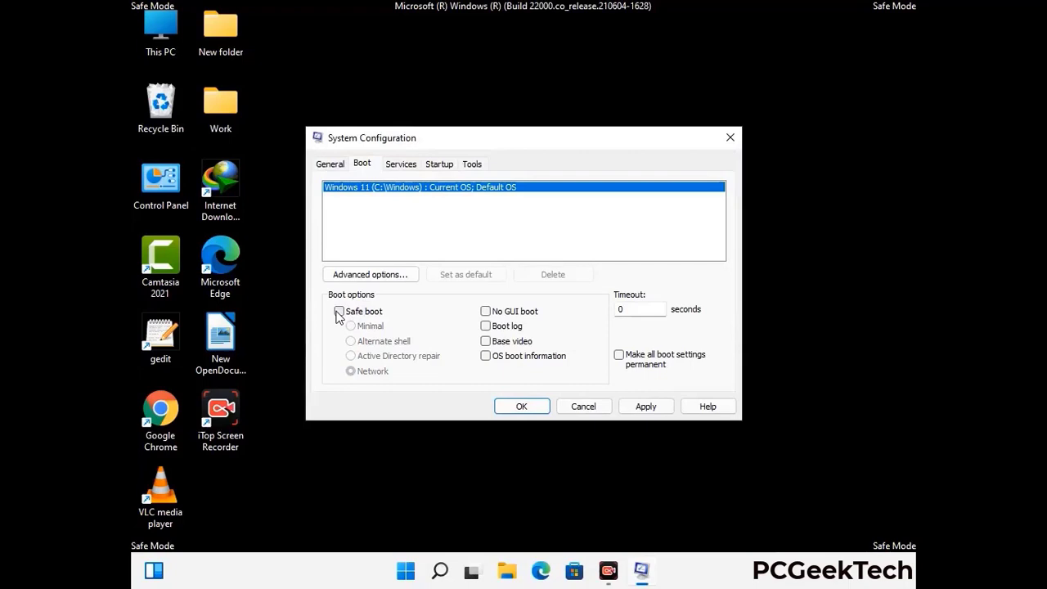